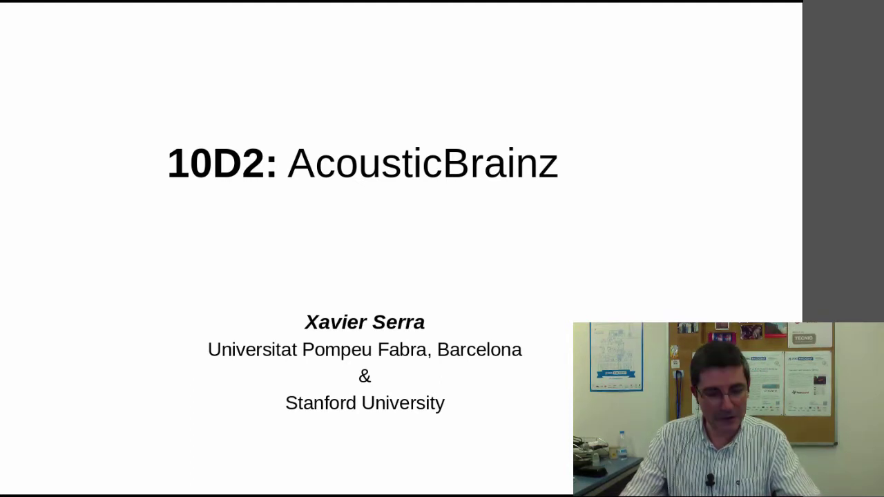
Step: Exit the slideshow and return to editing the AcousticBrainz presentation in Impress
{"action": "key", "text": "Escape"}
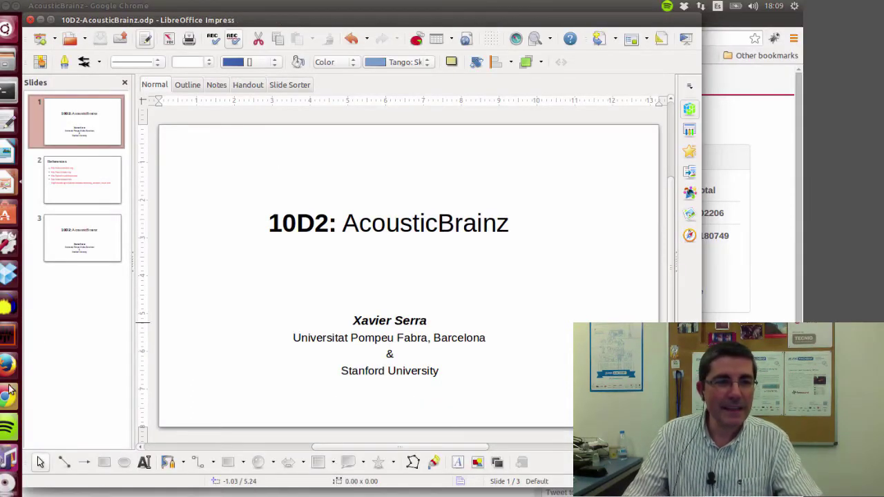
Step: Bring the Chrome window with the AcousticBrainz homepage to the front
{"action": "left_click", "coordinate": [8, 399]}
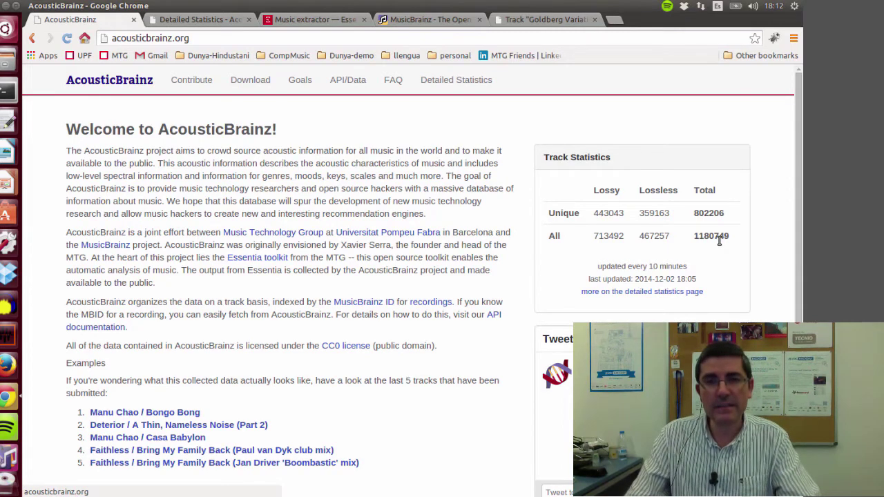
Step: Show AcousticBrainz's Detailed Statistics chart of lossless, lossy and total submissions
{"action": "left_click", "coordinate": [201, 23]}
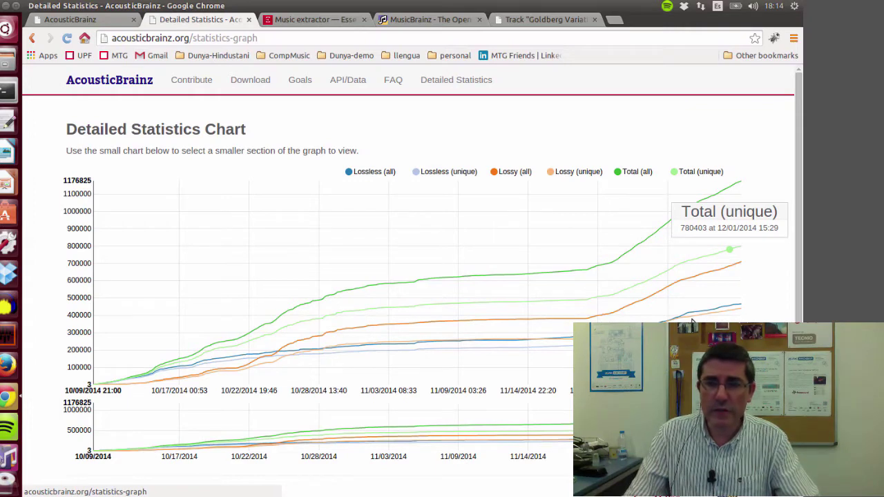
{"action": "mouse_move", "coordinate": [708, 256]}
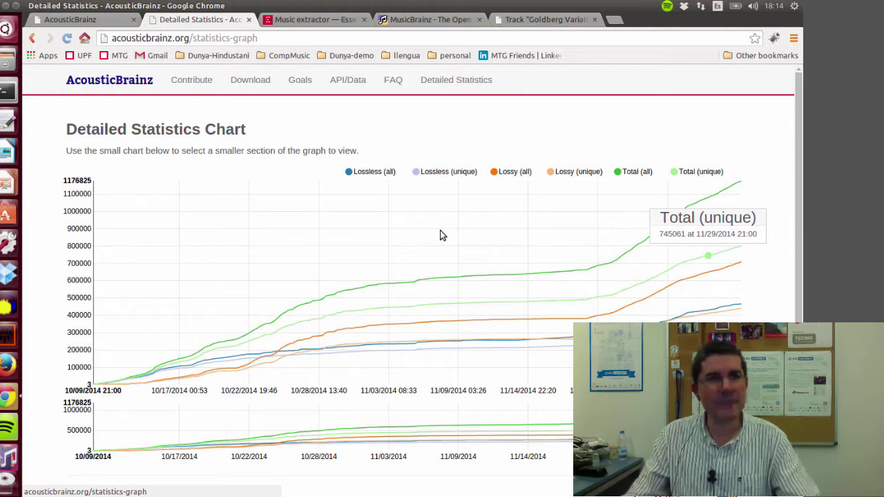
{"action": "left_click", "coordinate": [91, 22]}
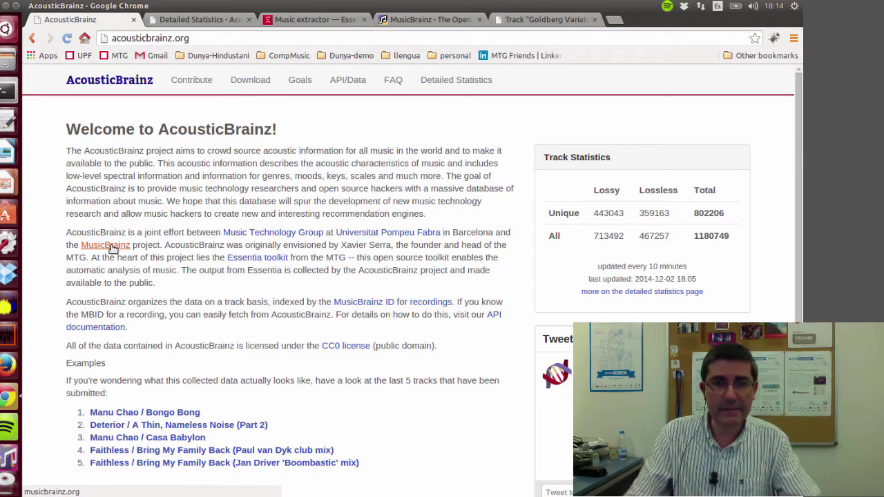
Step: Show the Essentia Music extractor page, highlight its heading, and scroll to the example YAML profile
{"action": "left_click", "coordinate": [319, 23]}
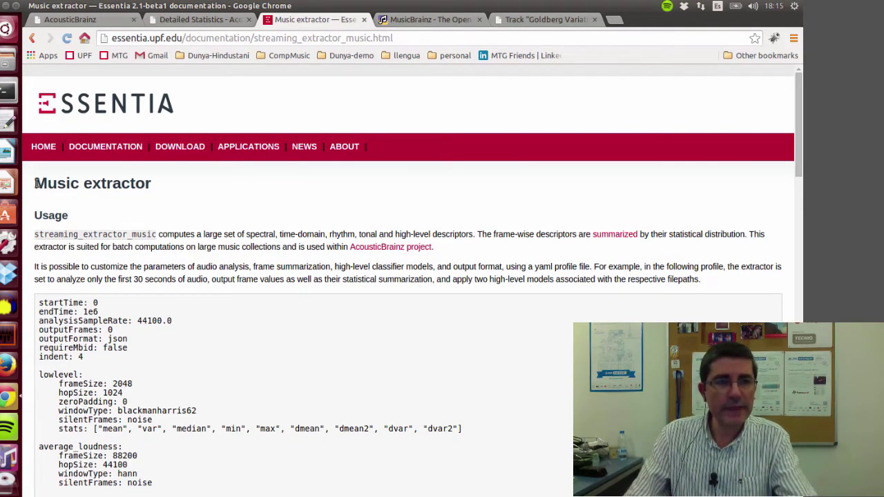
{"action": "left_click_drag", "start_coordinate": [36, 183], "coordinate": [157, 183]}
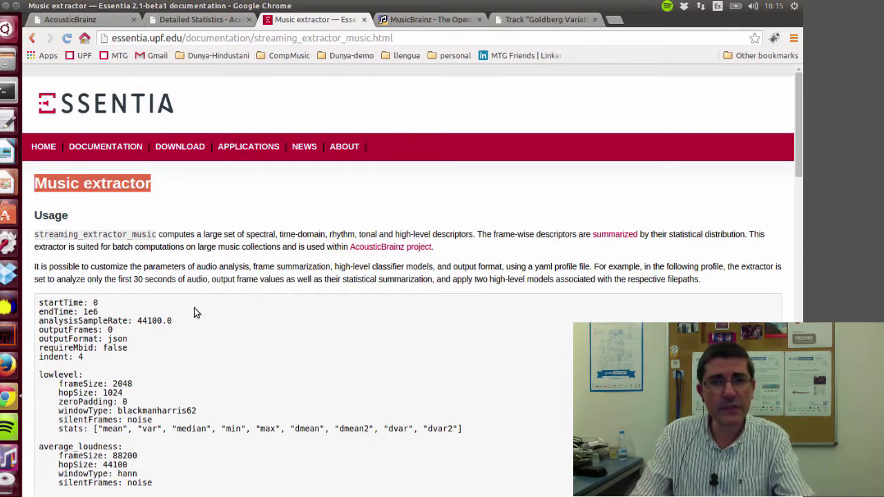
{"action": "scroll", "coordinate": [365, 316], "scroll_direction": "down", "scroll_amount": 1}
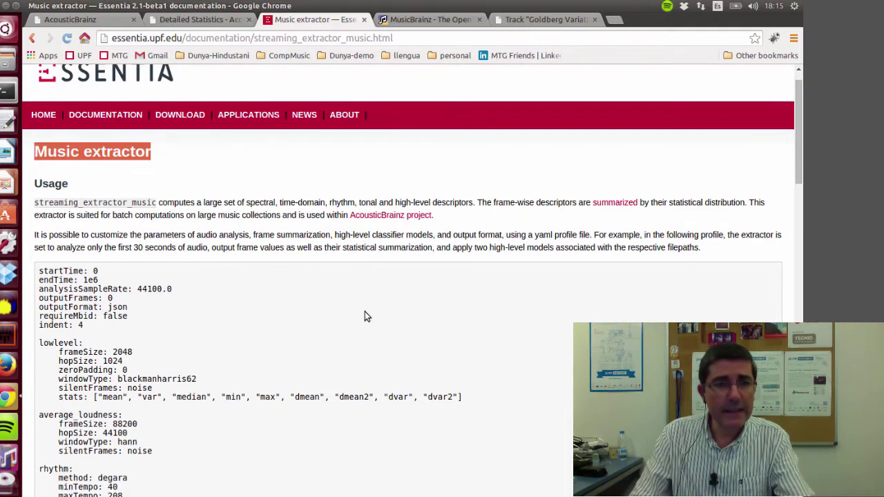
{"action": "scroll", "coordinate": [107, 333], "scroll_direction": "down", "scroll_amount": 2}
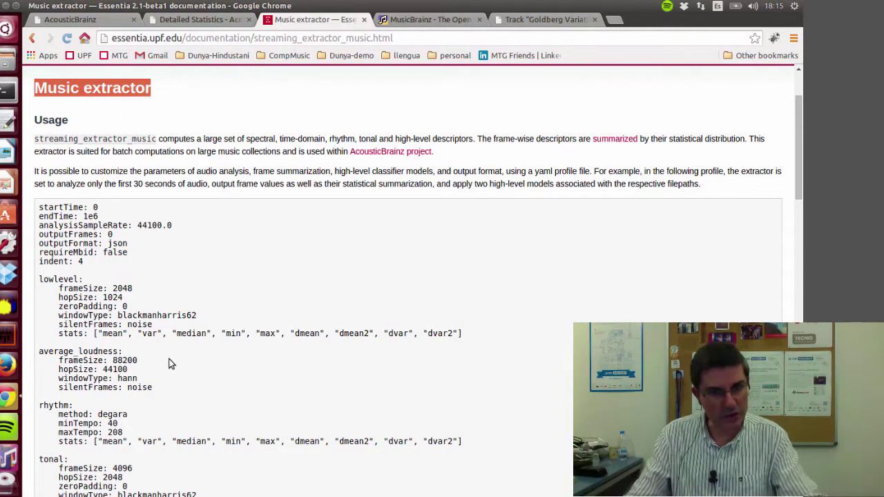
Step: Highlight the Essentia High-level descriptors sentence, then return to the AcousticBrainz homepage
{"action": "scroll", "coordinate": [180, 359], "scroll_direction": "down", "scroll_amount": 2}
{"action": "scroll", "coordinate": [180, 359], "scroll_direction": "down", "scroll_amount": 1}
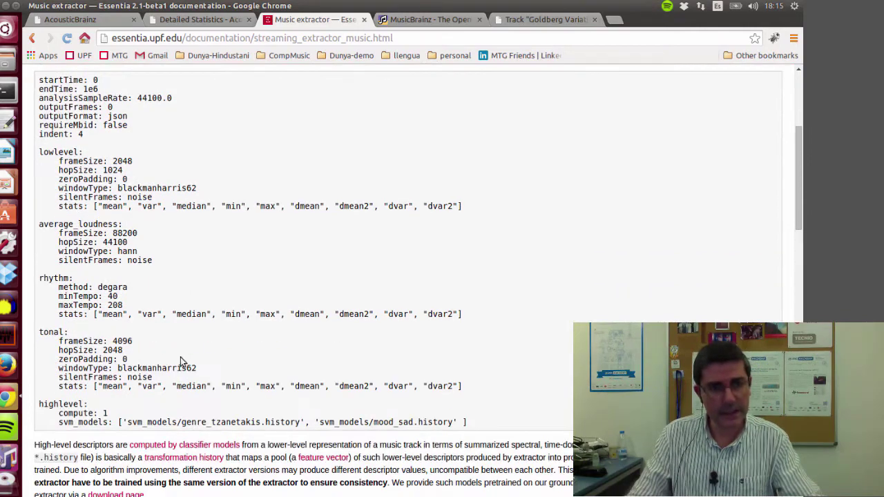
{"action": "scroll", "coordinate": [181, 359], "scroll_direction": "down", "scroll_amount": 4}
{"action": "scroll", "coordinate": [181, 360], "scroll_direction": "down", "scroll_amount": 7}
{"action": "scroll", "coordinate": [181, 359], "scroll_direction": "down", "scroll_amount": 1}
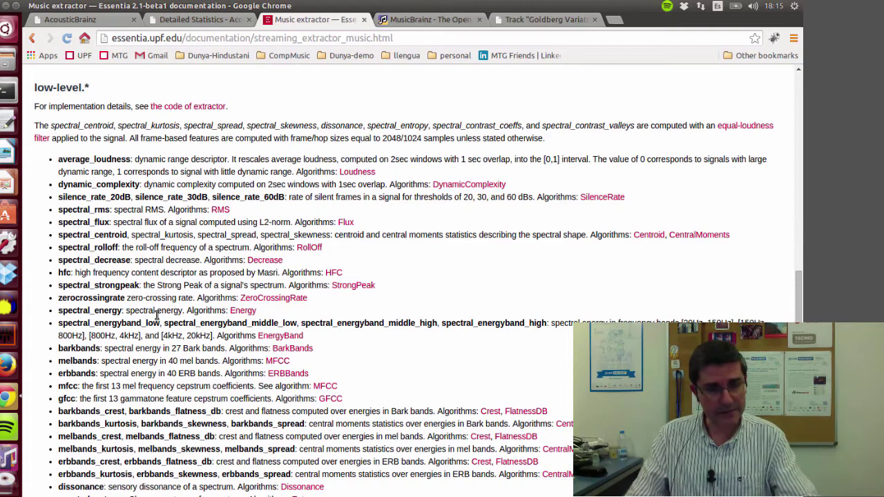
{"action": "scroll", "coordinate": [155, 314], "scroll_direction": "up", "scroll_amount": 9}
{"action": "scroll", "coordinate": [155, 315], "scroll_direction": "up", "scroll_amount": 1}
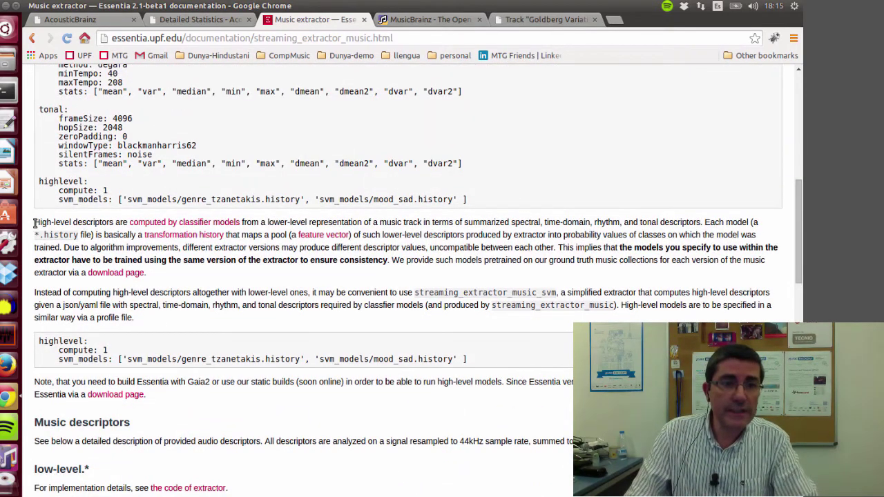
{"action": "left_click_drag", "start_coordinate": [34, 223], "coordinate": [111, 223]}
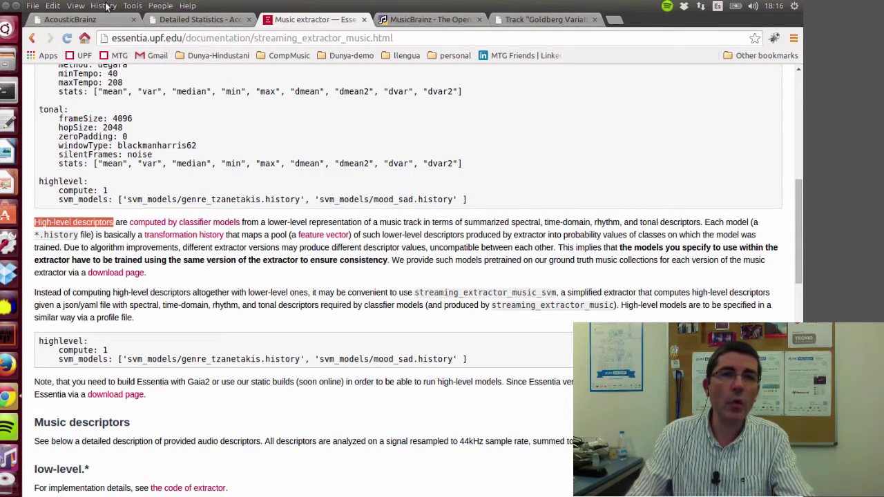
{"action": "left_click", "coordinate": [88, 20]}
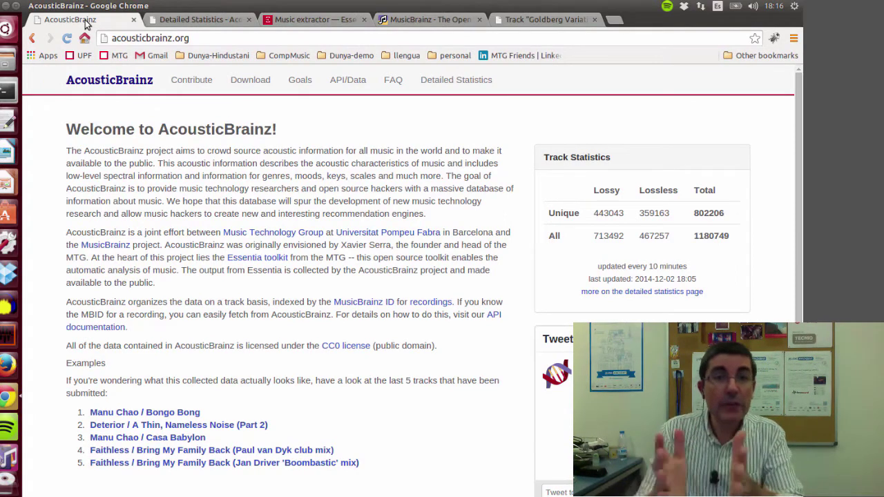
Step: Switch to the MusicBrainz homepage and highlight its 'music encyclopedia' description
{"action": "left_click", "coordinate": [415, 20]}
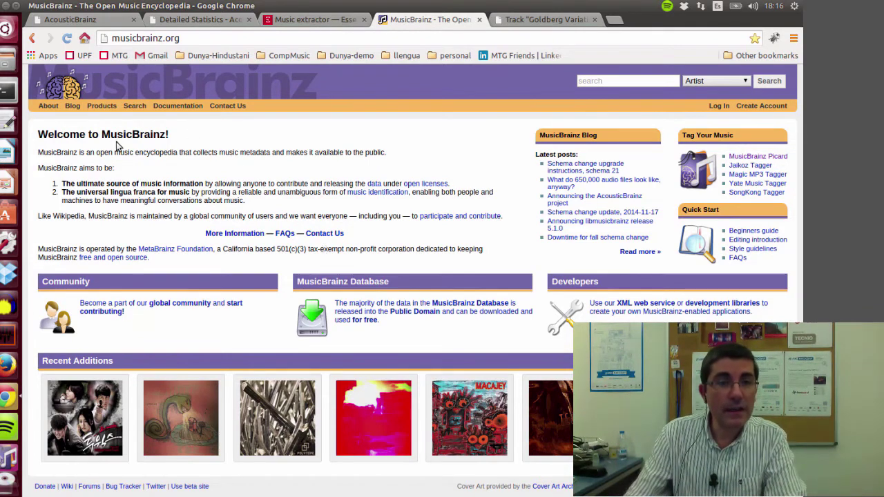
{"action": "left_click_drag", "start_coordinate": [114, 152], "coordinate": [269, 155]}
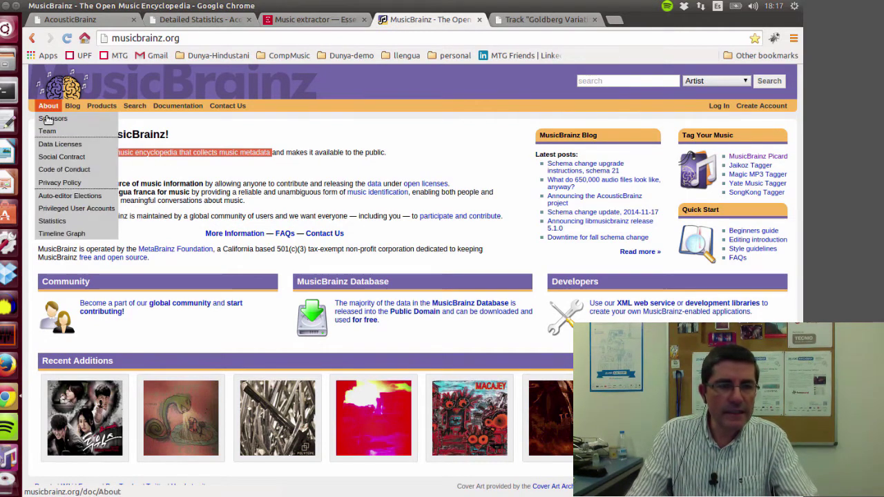
{"action": "mouse_move", "coordinate": [48, 106]}
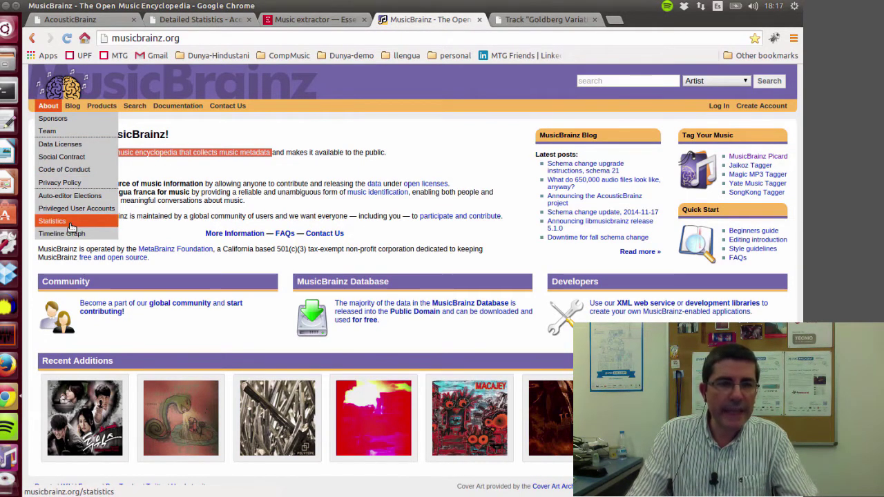
Step: Show MusicBrainz Database Statistics and highlight the 17,442,495 total tracks count
{"action": "left_click", "coordinate": [70, 224]}
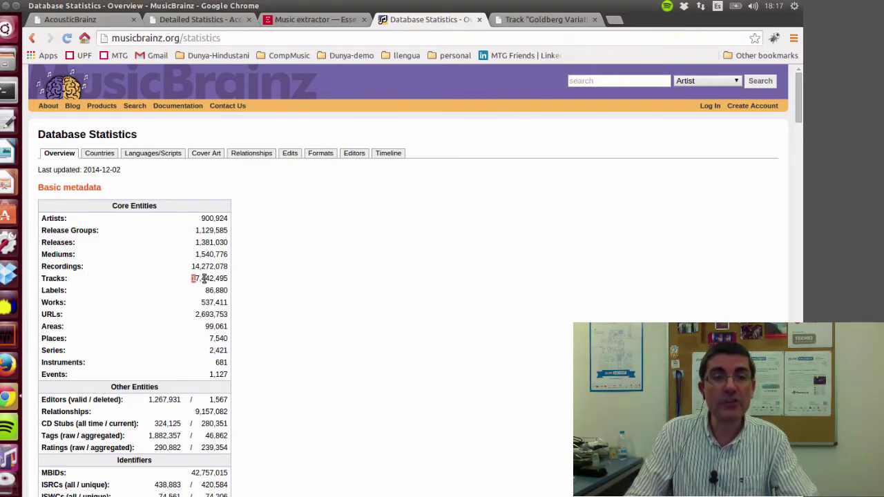
{"action": "left_click_drag", "start_coordinate": [204, 279], "coordinate": [229, 278]}
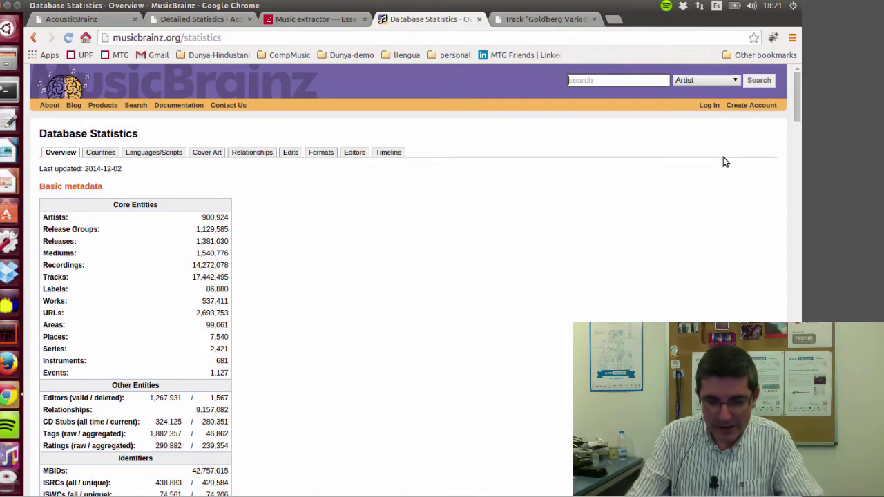
Step: Search MusicBrainz for 'kimiko' and open the pianist Kimiko Ishizaka's artist page
{"action": "type", "text": "kimiko"}
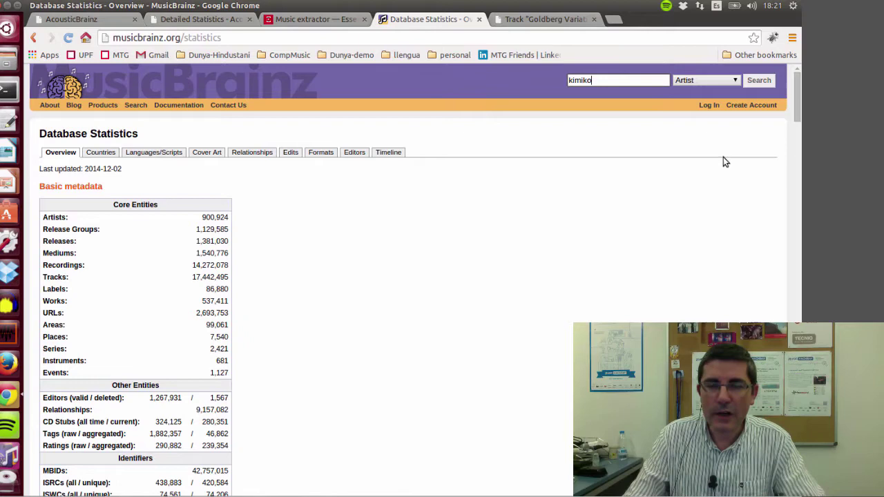
{"action": "left_click", "coordinate": [768, 81]}
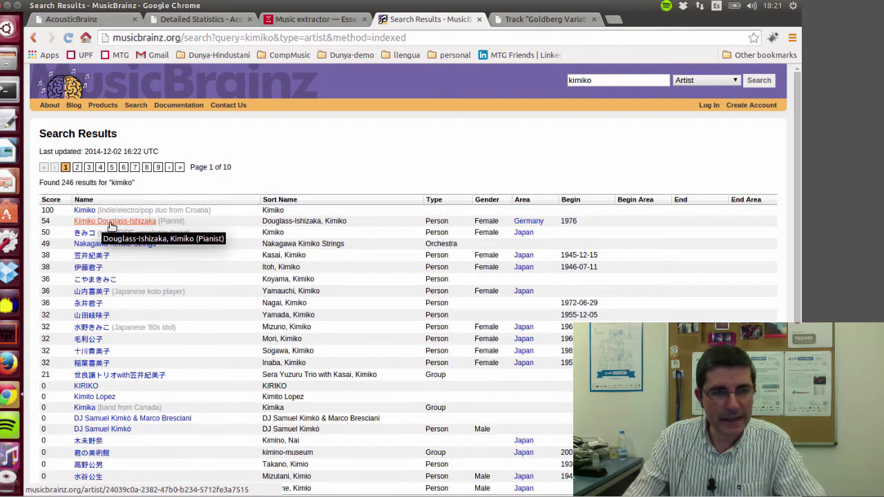
{"action": "left_click", "coordinate": [111, 223]}
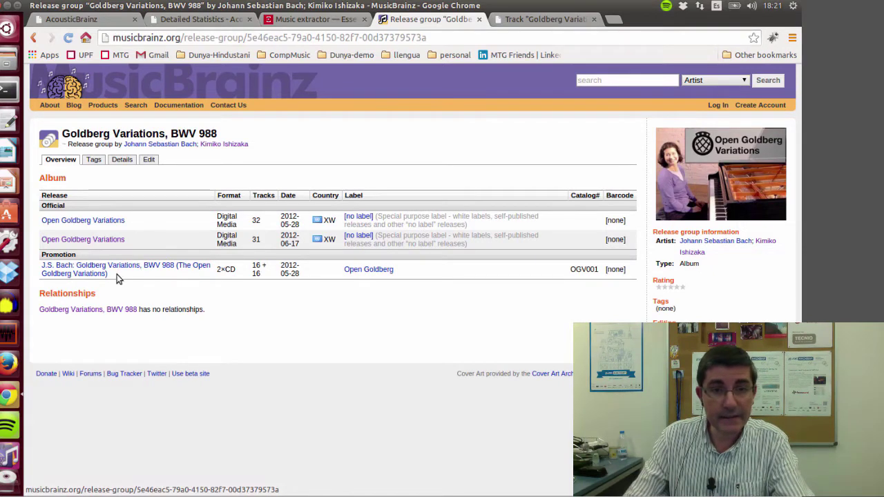
Step: Show the second Open Goldberg Variations release, skim its tracklist, and highlight the release ID in the URL
{"action": "left_click", "coordinate": [91, 241]}
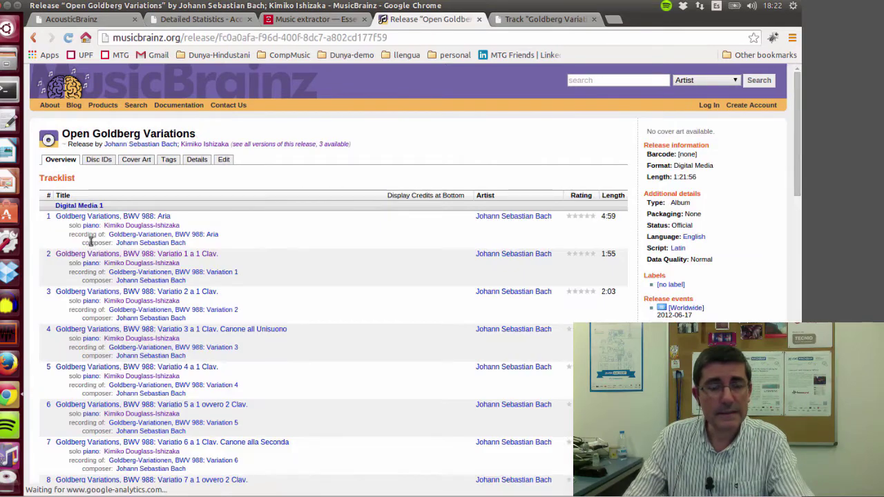
{"action": "scroll", "coordinate": [231, 253], "scroll_direction": "down", "scroll_amount": 1}
{"action": "scroll", "coordinate": [230, 254], "scroll_direction": "down", "scroll_amount": 3}
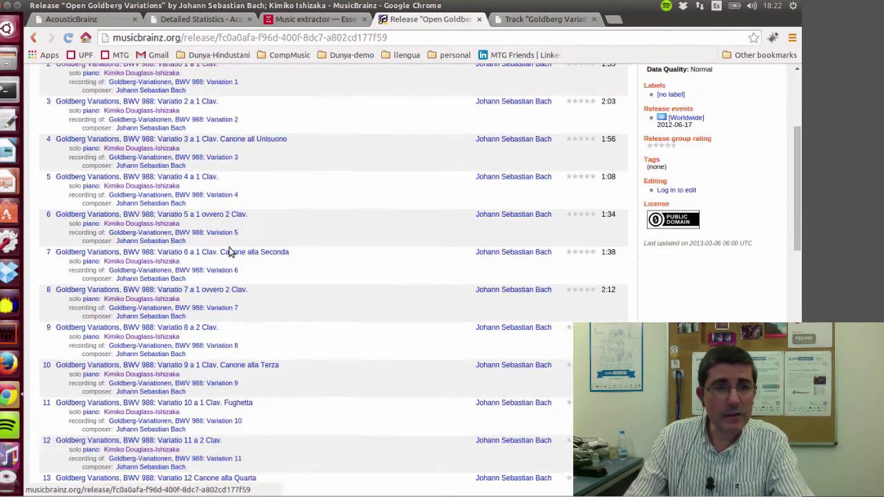
{"action": "scroll", "coordinate": [231, 254], "scroll_direction": "down", "scroll_amount": 1}
{"action": "scroll", "coordinate": [231, 254], "scroll_direction": "down", "scroll_amount": 5}
{"action": "scroll", "coordinate": [231, 253], "scroll_direction": "down", "scroll_amount": 3}
{"action": "scroll", "coordinate": [231, 254], "scroll_direction": "down", "scroll_amount": 3}
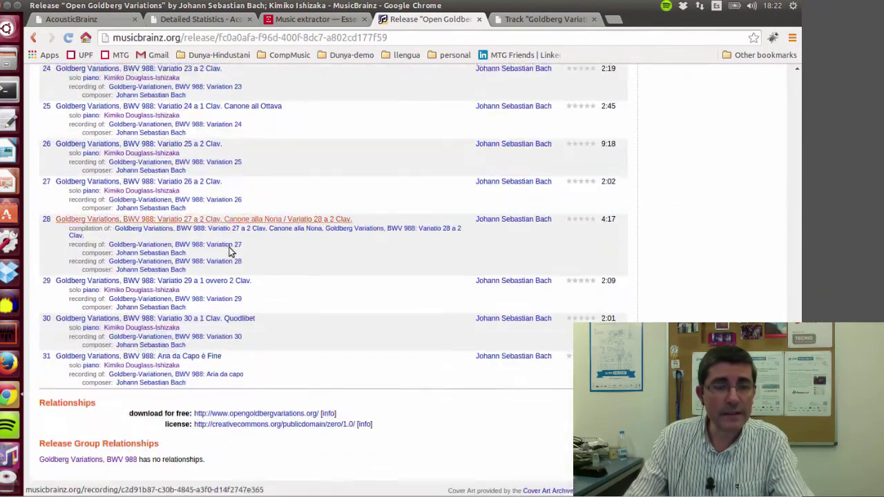
{"action": "scroll", "coordinate": [230, 254], "scroll_direction": "down", "scroll_amount": 1}
{"action": "scroll", "coordinate": [231, 254], "scroll_direction": "up", "scroll_amount": 15}
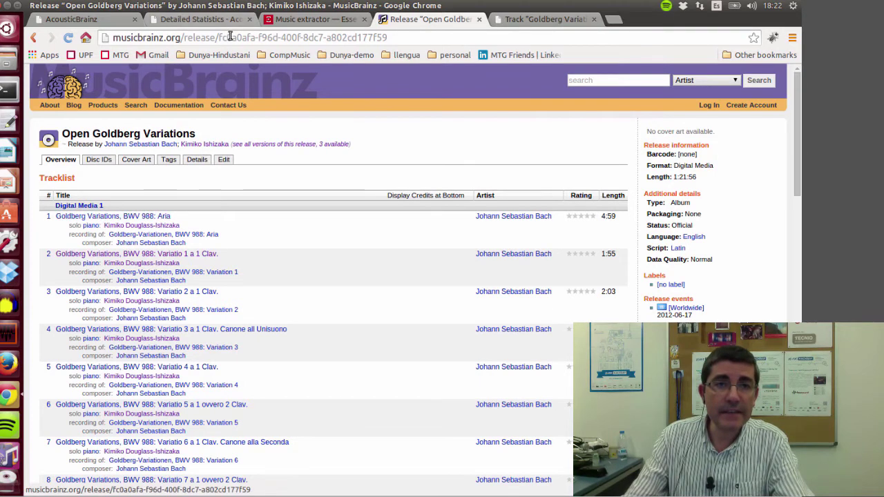
{"action": "left_click_drag", "start_coordinate": [393, 38], "coordinate": [215, 43]}
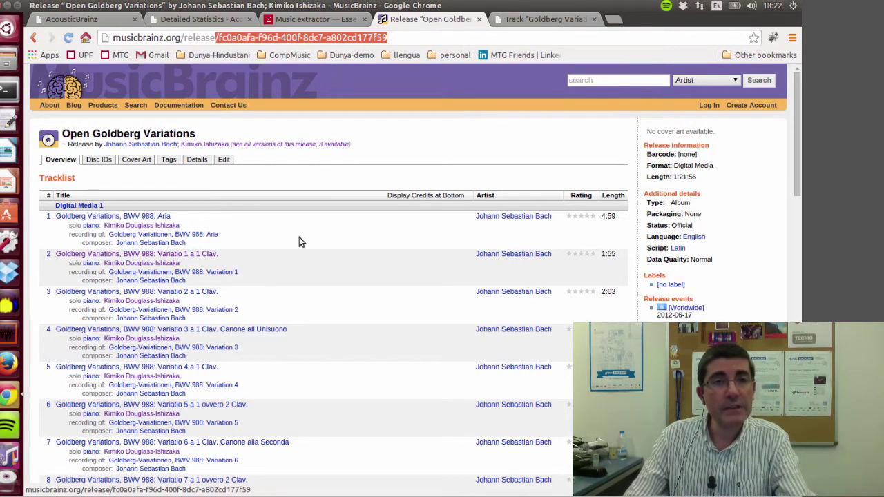
Step: Select the release MBID on its Details tab, then go back to the tracklist overview
{"action": "left_click", "coordinate": [193, 161]}
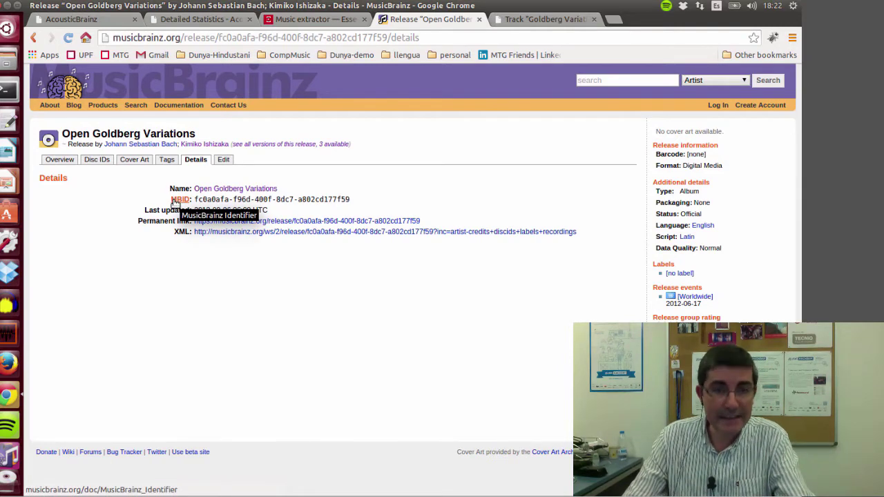
{"action": "left_click_drag", "start_coordinate": [337, 199], "coordinate": [194, 200]}
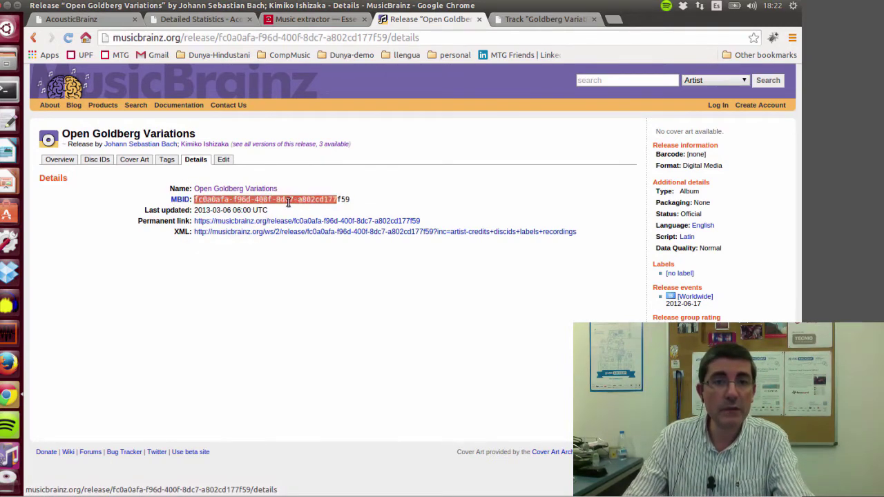
{"action": "left_click_drag", "start_coordinate": [288, 200], "coordinate": [276, 199]}
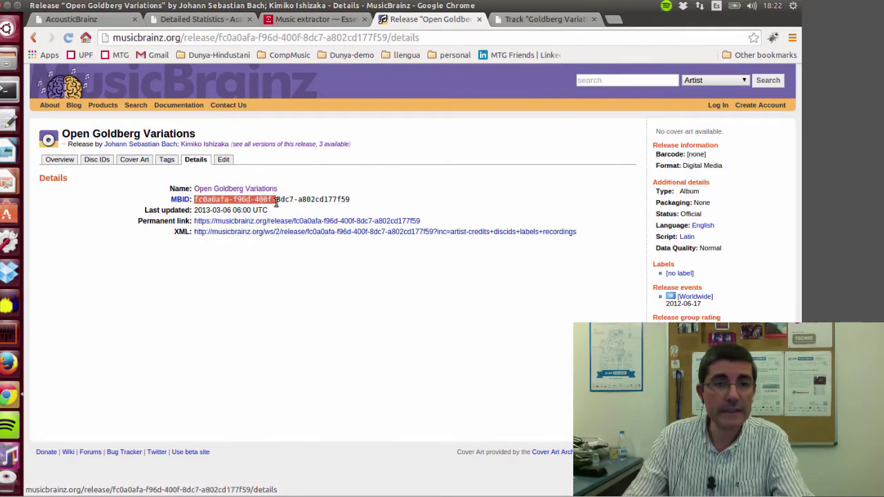
{"action": "left_click", "coordinate": [36, 39]}
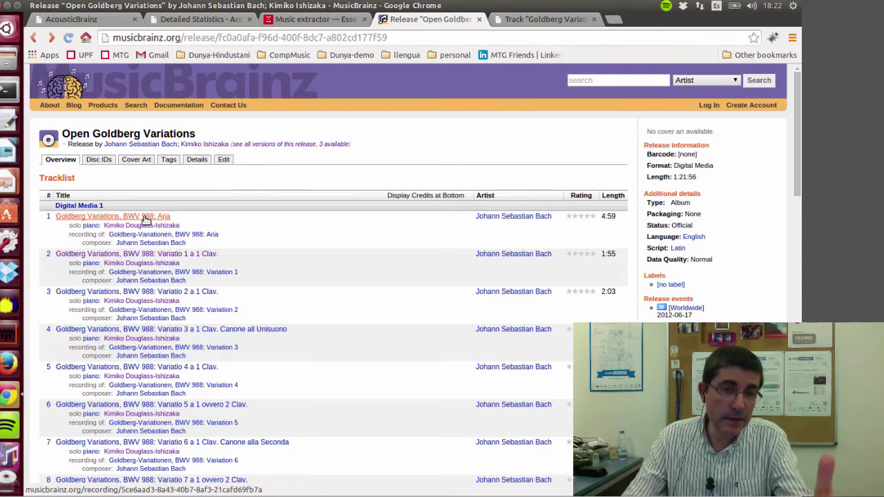
Step: Open the details of recording 'Variatio 1 a 1 Clav.' and select its recording MBID
{"action": "left_click", "coordinate": [149, 257]}
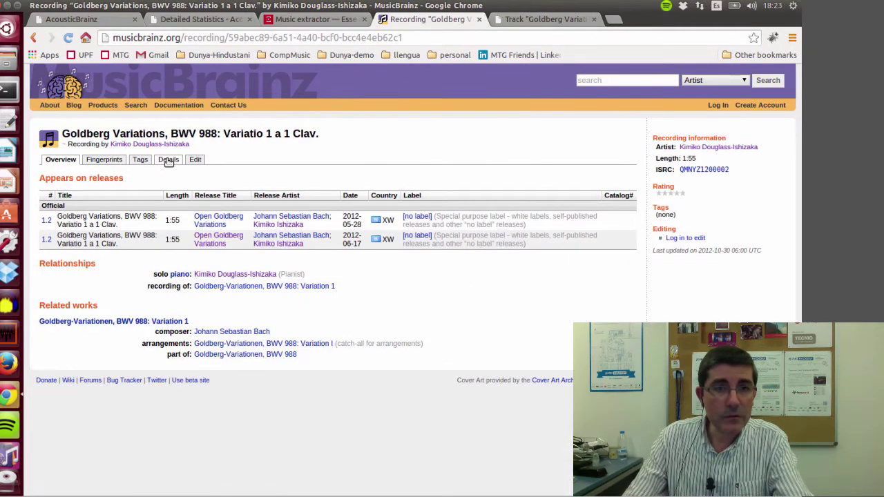
{"action": "left_click", "coordinate": [168, 160]}
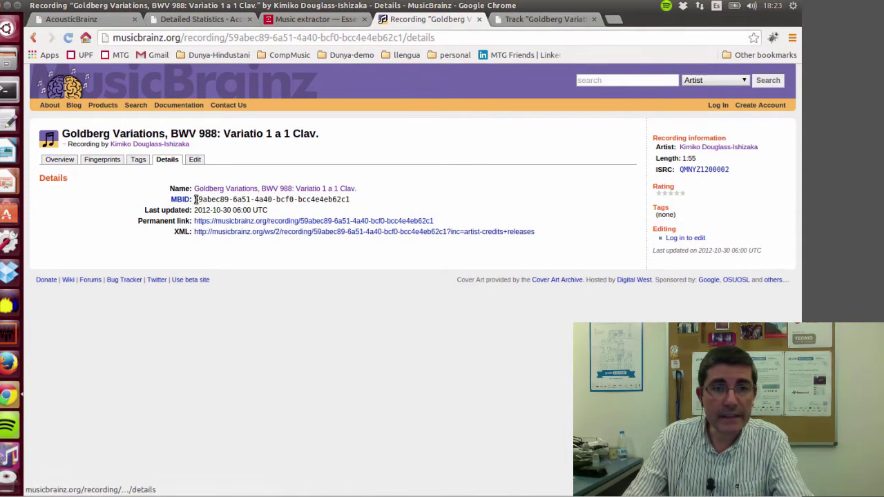
{"action": "left_click_drag", "start_coordinate": [197, 199], "coordinate": [353, 200]}
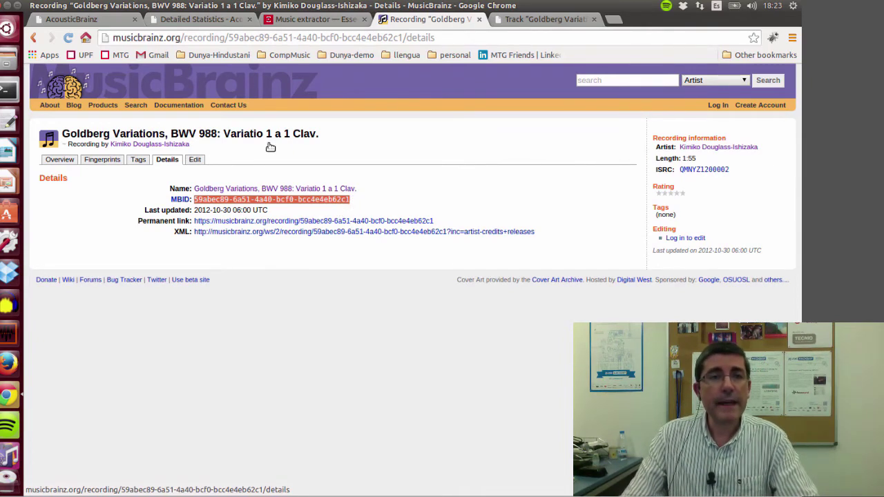
Step: Find the linux x86_64 abzsubmit client on AcousticBrainz's downloads page, then return to MusicBrainz
{"action": "left_click", "coordinate": [67, 21]}
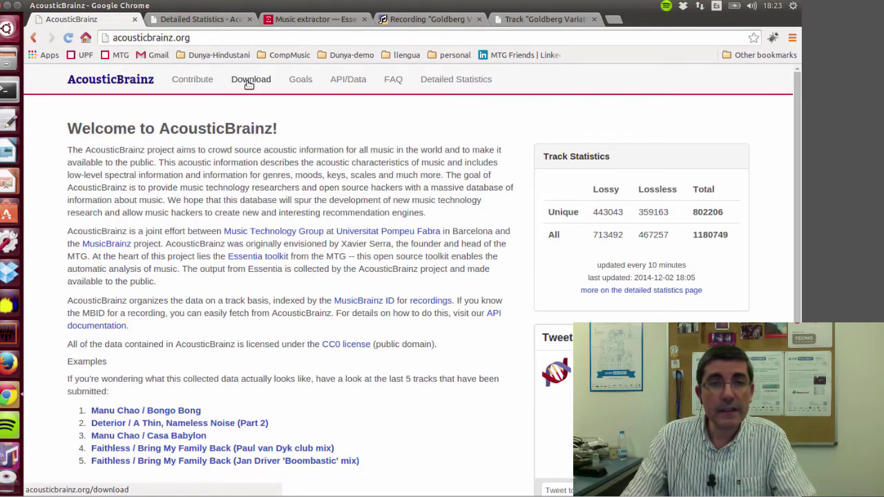
{"action": "left_click", "coordinate": [249, 84]}
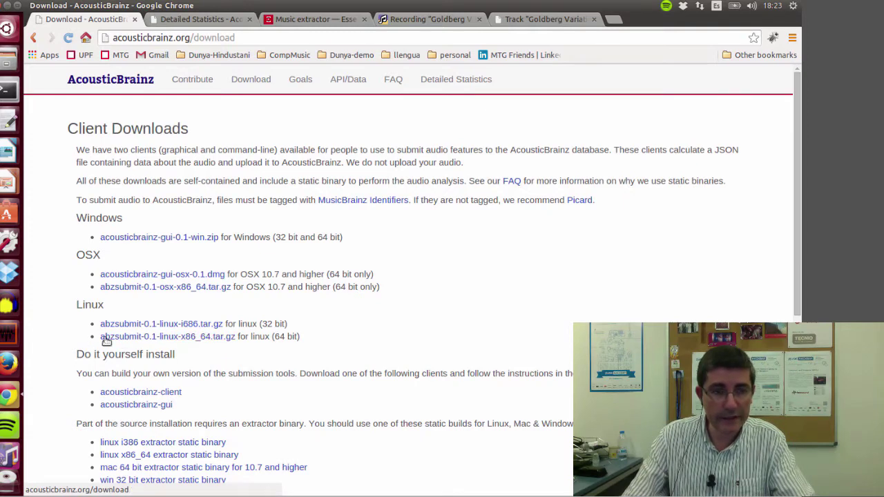
{"action": "left_click_drag", "start_coordinate": [313, 338], "coordinate": [97, 339]}
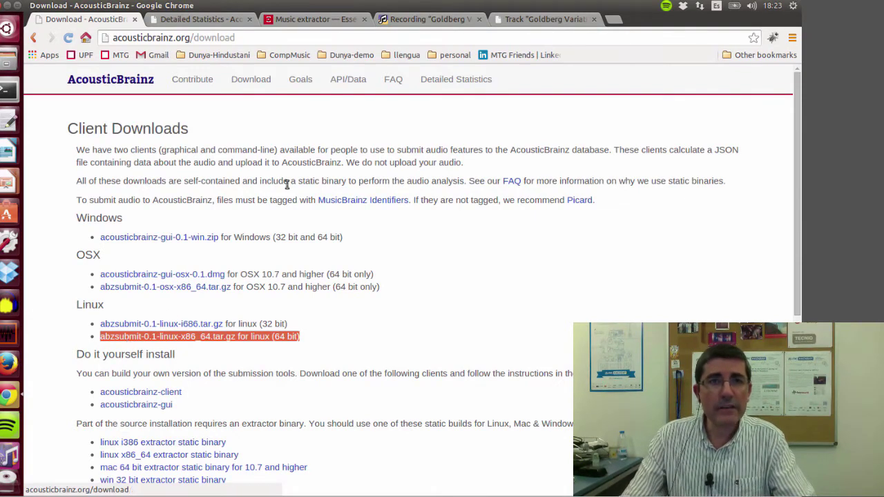
{"action": "left_click", "coordinate": [404, 19]}
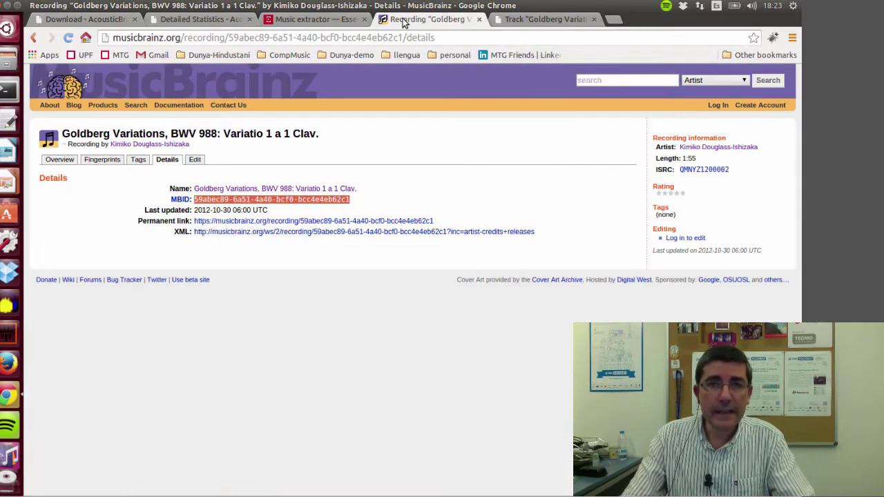
{"action": "mouse_move", "coordinate": [103, 105]}
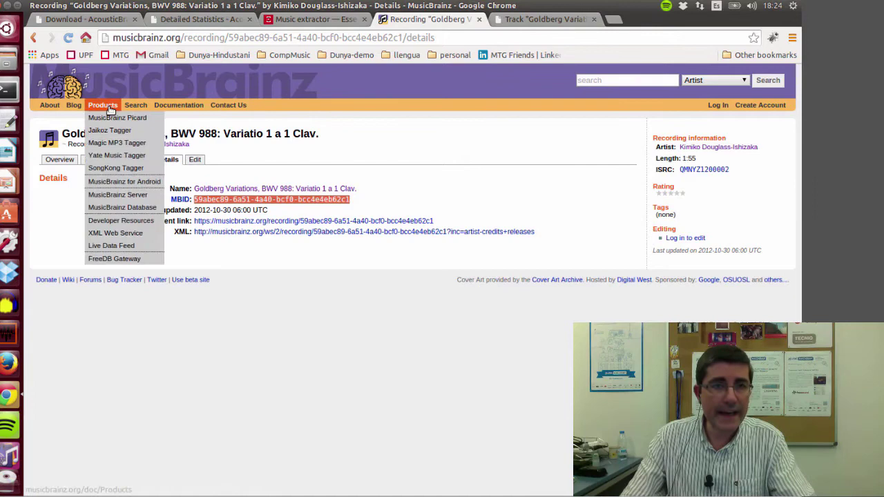
Step: Visit the MusicBrainz Picard website, then launch the Picard tagger
{"action": "left_click", "coordinate": [107, 119]}
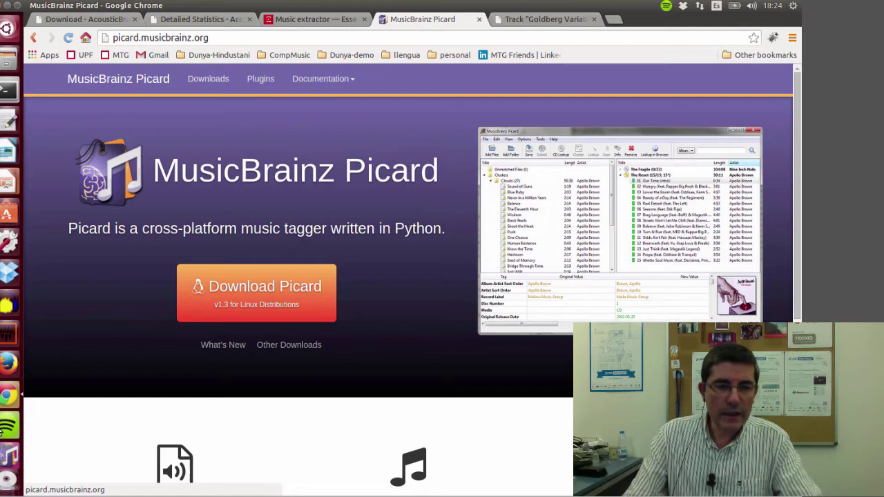
{"action": "left_click", "coordinate": [8, 456]}
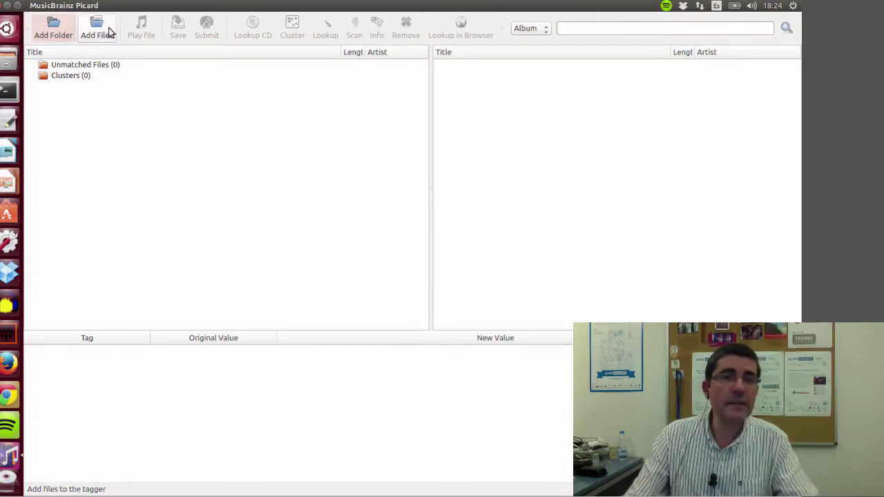
Step: Add the open_goldberg_variations_mp3_24_44 folder from tmp, loading its 31 tracks into Picard
{"action": "left_click", "coordinate": [55, 31]}
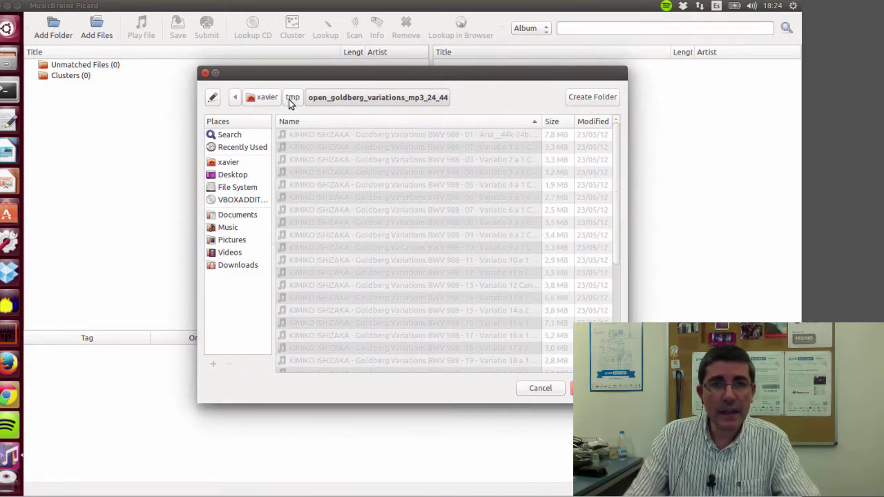
{"action": "left_click", "coordinate": [293, 99]}
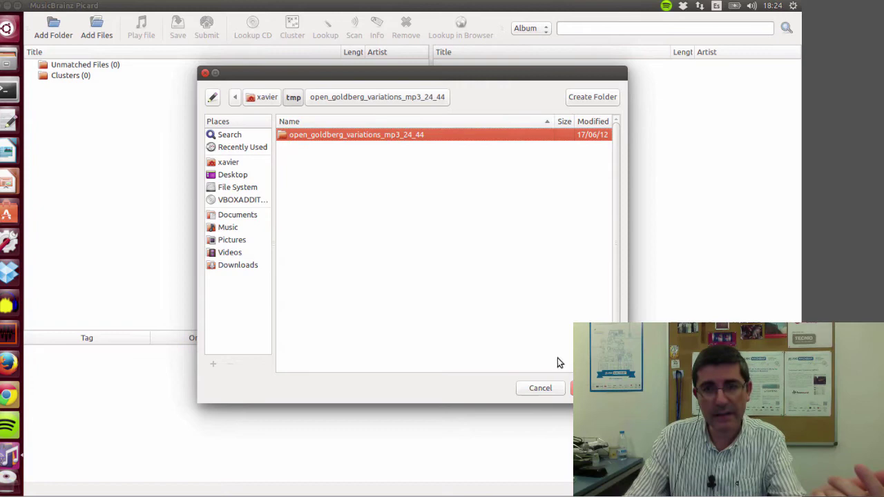
{"action": "left_click", "coordinate": [591, 387]}
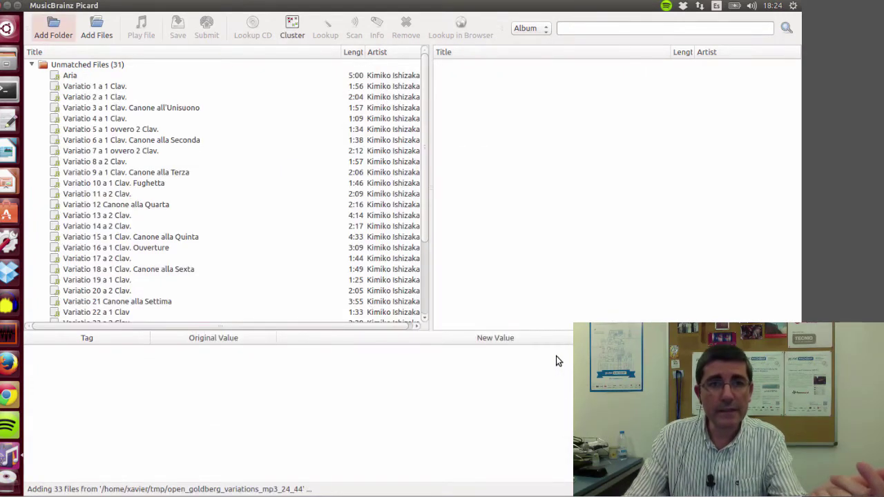
Step: Widen the file pane and review the Aria track's tags, including composer, genre and ISRC
{"action": "scroll", "coordinate": [114, 163], "scroll_direction": "down", "scroll_amount": 3}
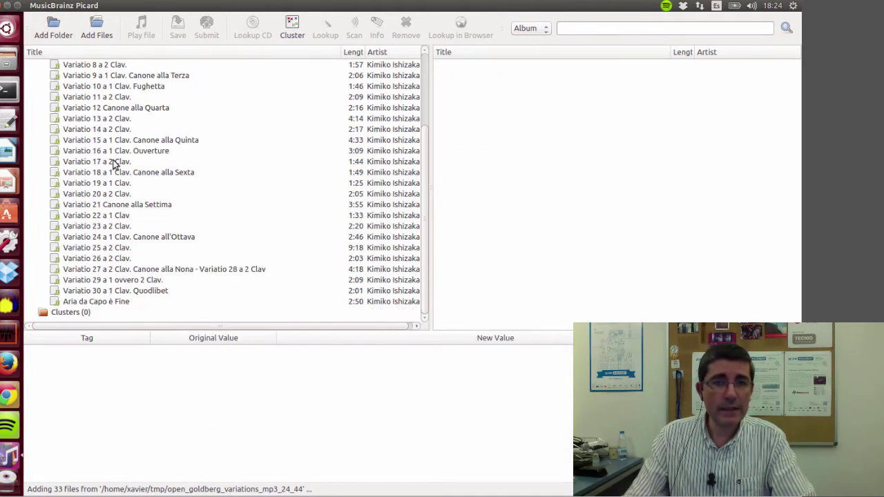
{"action": "mouse_move", "coordinate": [431, 224]}
{"action": "left_mouse_down"}
{"action": "mouse_move", "coordinate": [474, 223]}
{"action": "mouse_move", "coordinate": [471, 74]}
{"action": "left_mouse_up"}
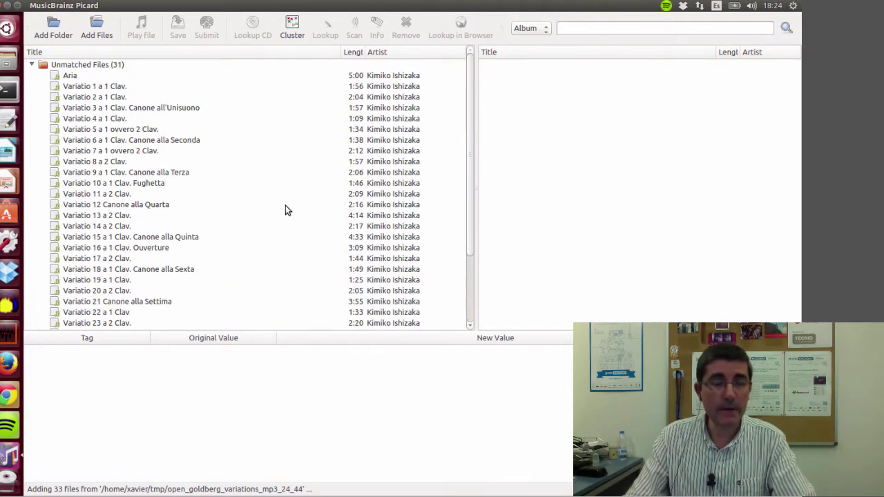
{"action": "left_click", "coordinate": [72, 76]}
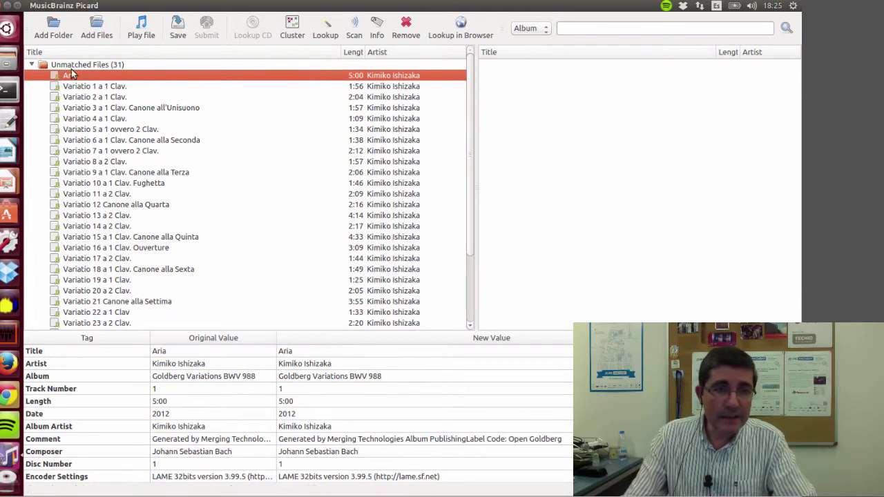
{"action": "scroll", "coordinate": [121, 393], "scroll_direction": "down", "scroll_amount": 2}
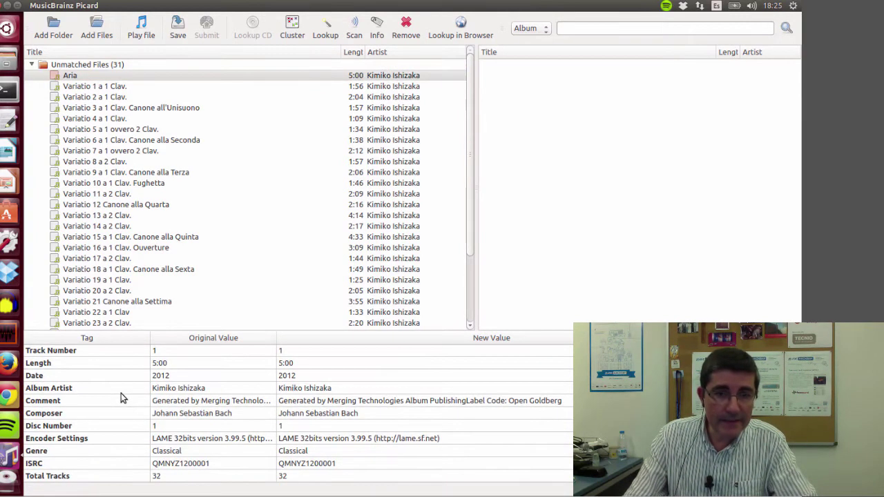
{"action": "scroll", "coordinate": [145, 417], "scroll_direction": "up", "scroll_amount": 1}
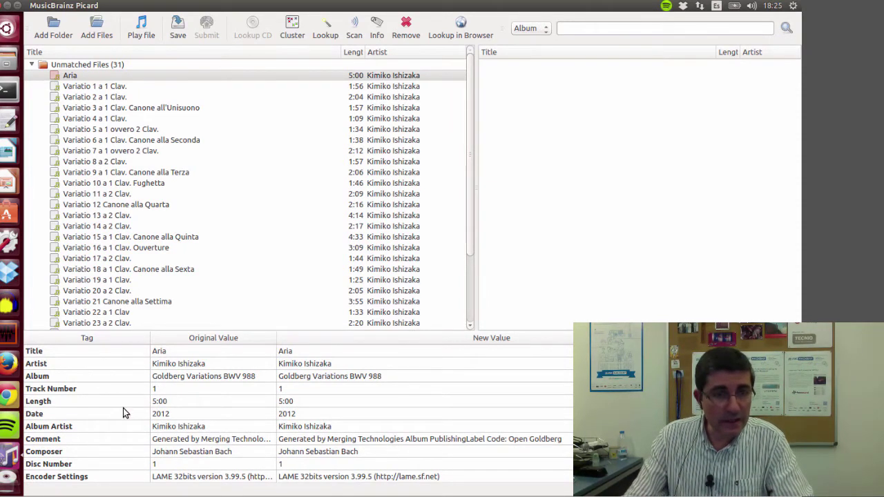
{"action": "scroll", "coordinate": [155, 420], "scroll_direction": "down", "scroll_amount": 1}
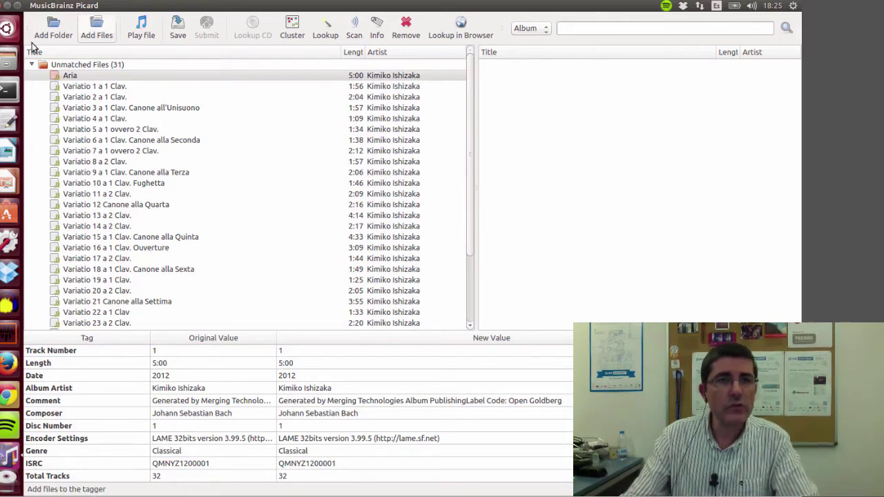
Step: Cluster the unmatched files and move leftover Variatio 27 into 'Goldberg Variations BWV 988'
{"action": "left_click", "coordinate": [90, 63]}
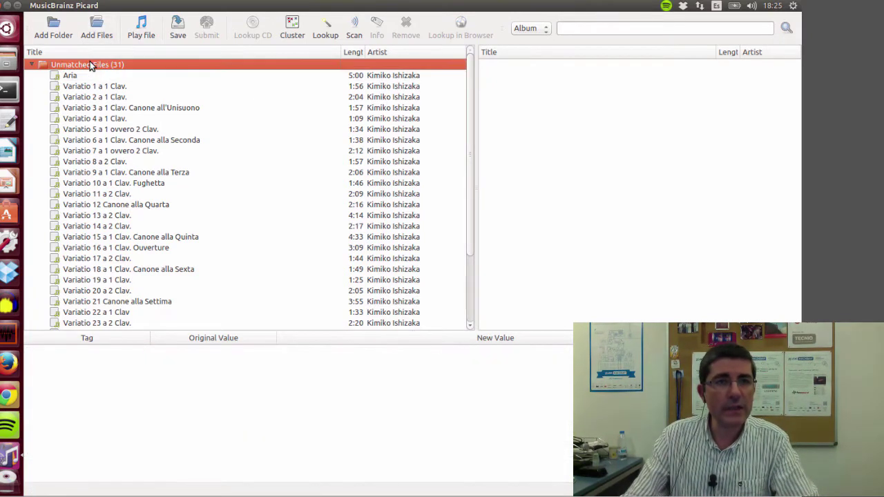
{"action": "left_click", "coordinate": [292, 25]}
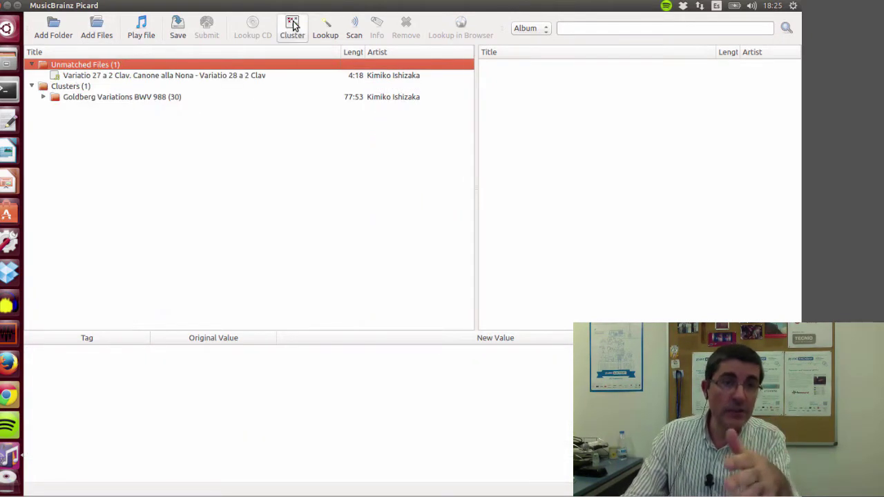
{"action": "mouse_move", "coordinate": [136, 76]}
{"action": "left_mouse_down"}
{"action": "mouse_move", "coordinate": [130, 105]}
{"action": "mouse_move", "coordinate": [124, 95]}
{"action": "left_mouse_up"}
{"action": "left_click", "coordinate": [121, 86]}
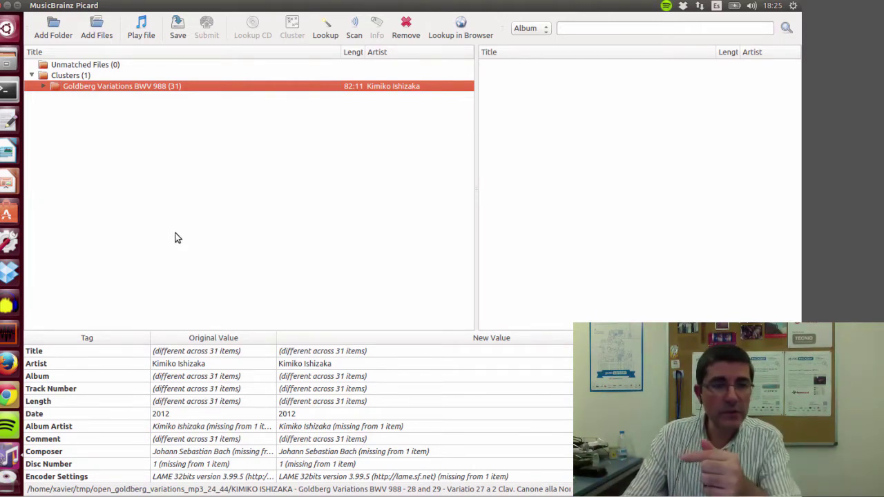
{"action": "scroll", "coordinate": [178, 423], "scroll_direction": "down", "scroll_amount": 1}
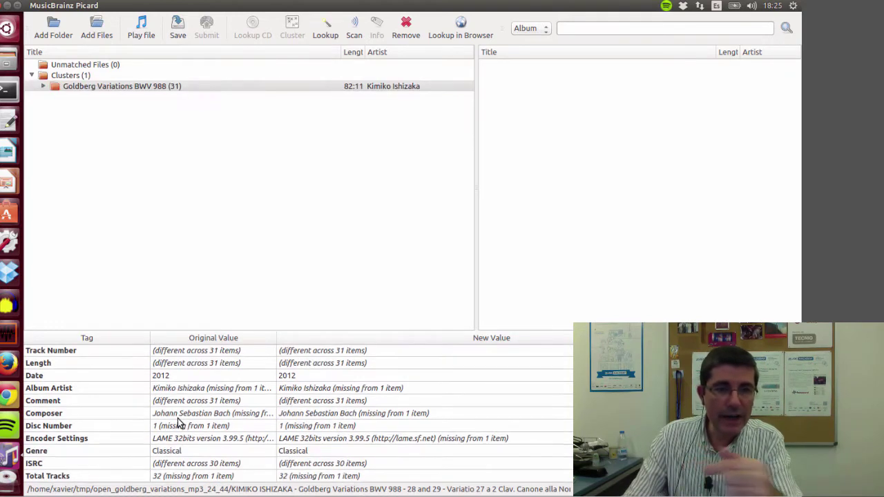
{"action": "scroll", "coordinate": [178, 419], "scroll_direction": "up", "scroll_amount": 1}
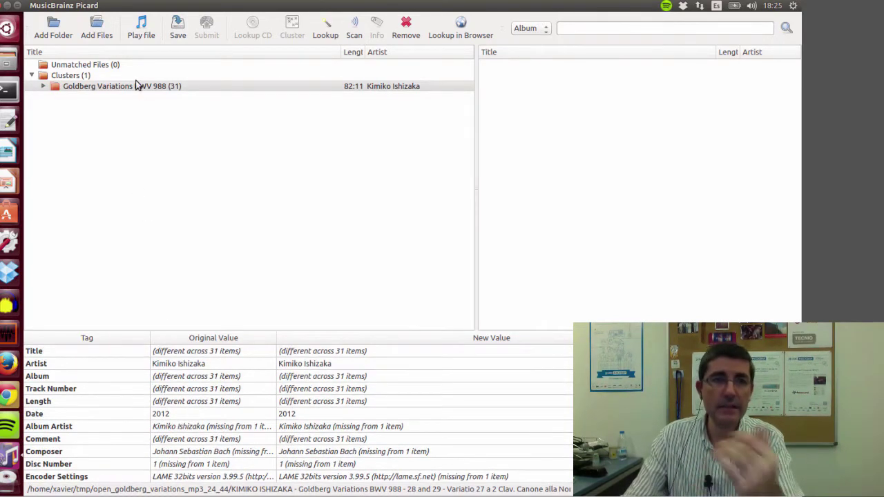
{"action": "left_click", "coordinate": [326, 32]}
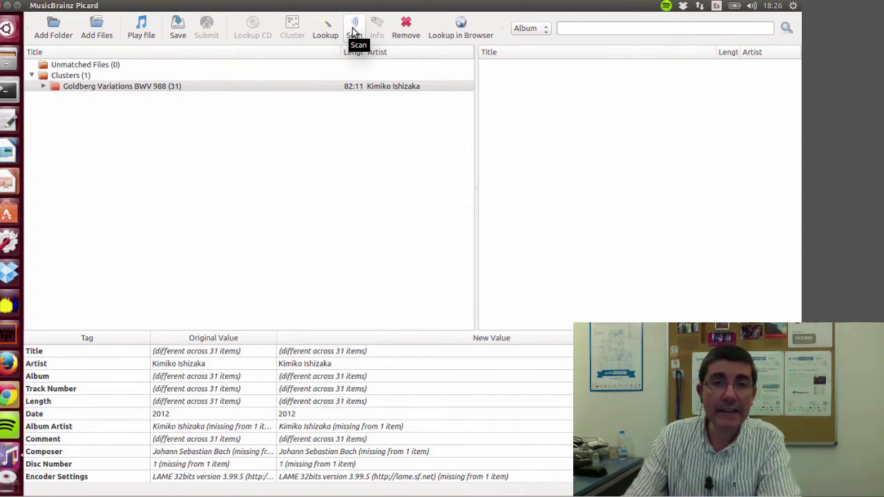
{"action": "left_click", "coordinate": [352, 33]}
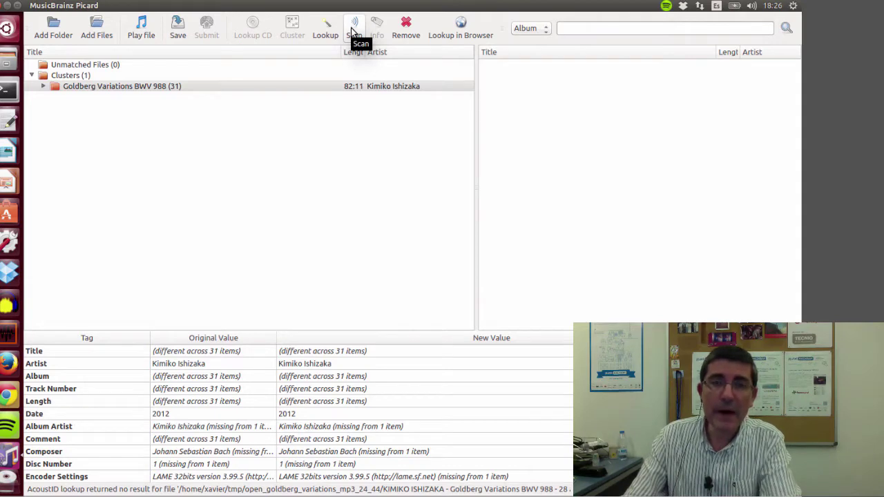
{"action": "left_click", "coordinate": [193, 92]}
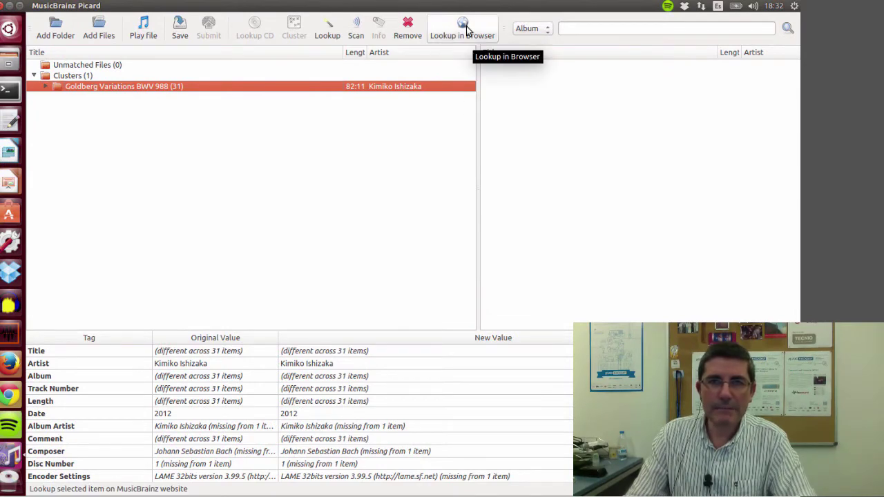
Step: Send the 31-track Open Goldberg Variations release from Firefox to Picard with the Tagger button
{"action": "left_click", "coordinate": [10, 364]}
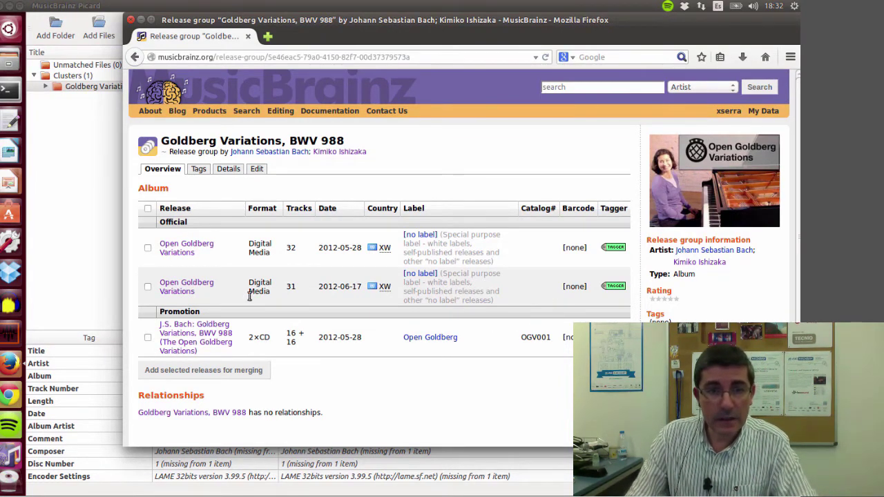
{"action": "left_click", "coordinate": [617, 287]}
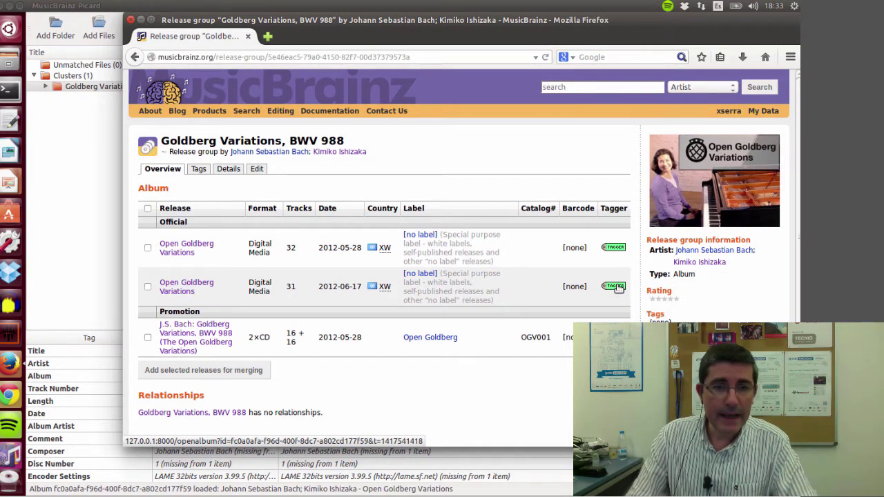
{"action": "left_click", "coordinate": [61, 213]}
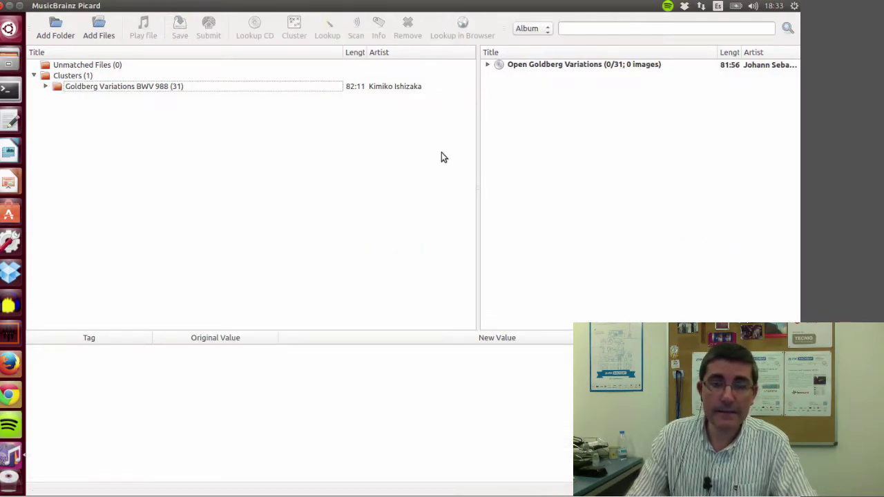
Step: Expand the Open Goldberg Variations album and browse its release ID, license and status tags
{"action": "left_click", "coordinate": [537, 64]}
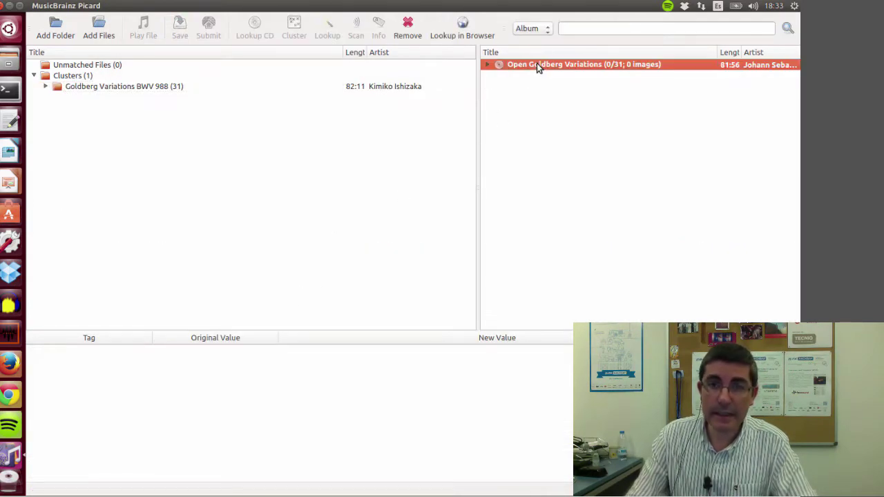
{"action": "left_click", "coordinate": [488, 65]}
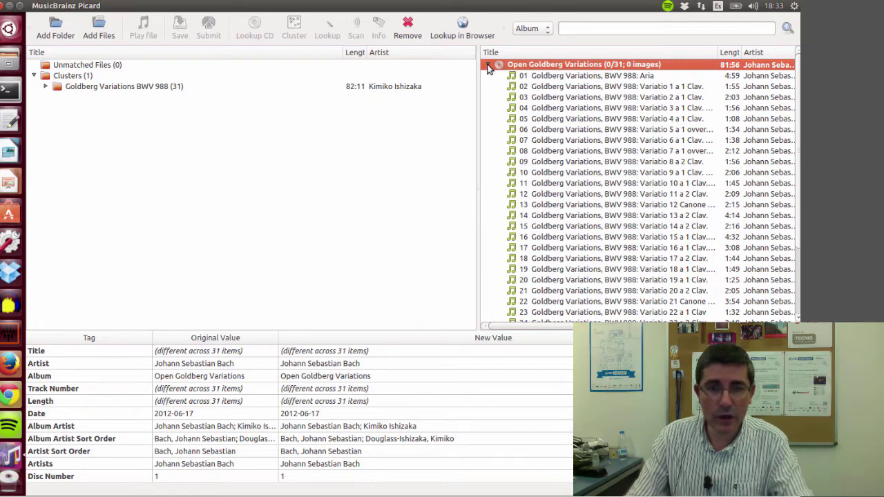
{"action": "scroll", "coordinate": [429, 431], "scroll_direction": "down", "scroll_amount": 5}
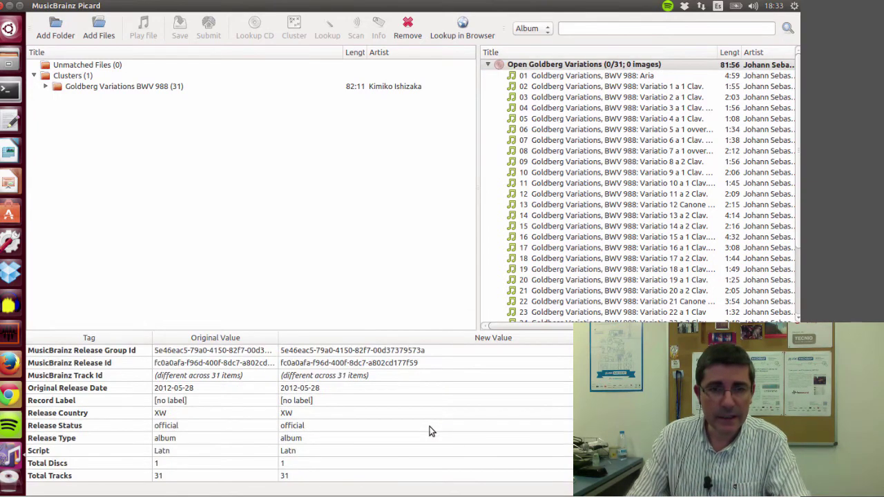
{"action": "scroll", "coordinate": [346, 413], "scroll_direction": "up", "scroll_amount": 4}
{"action": "scroll", "coordinate": [346, 413], "scroll_direction": "down", "scroll_amount": 1}
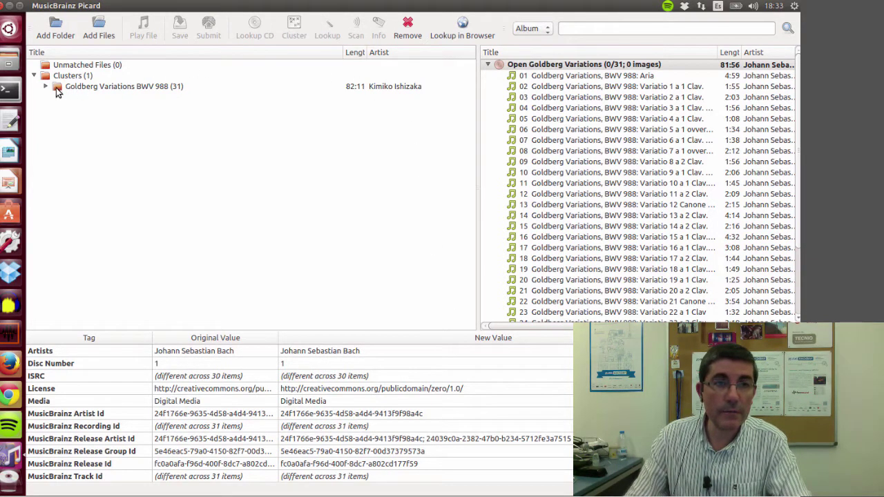
Step: Match the Goldberg cluster's 31 files to the Open Goldberg Variations album tracks
{"action": "left_click_drag", "start_coordinate": [57, 89], "coordinate": [513, 63]}
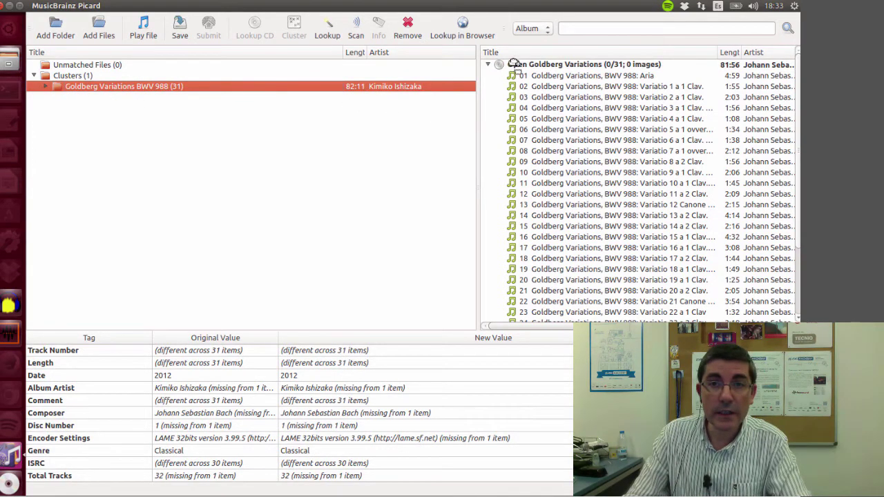
{"action": "left_click_drag", "start_coordinate": [513, 64], "coordinate": [511, 64]}
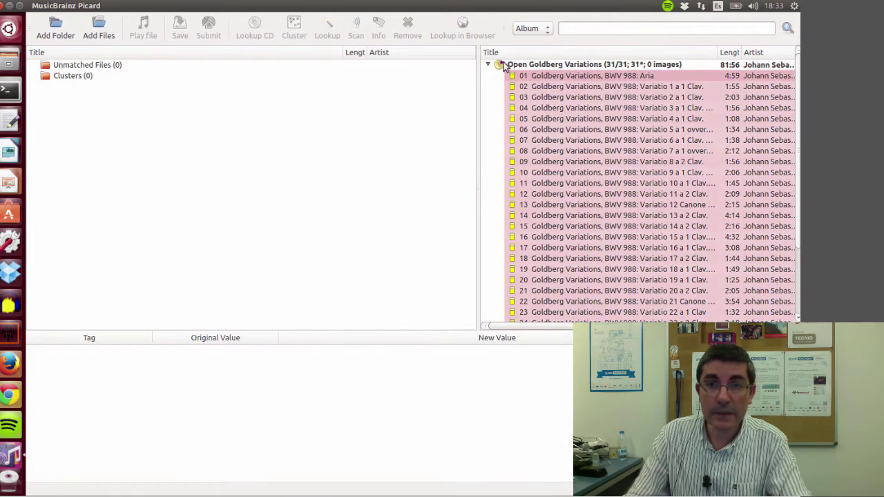
{"action": "left_click", "coordinate": [488, 64]}
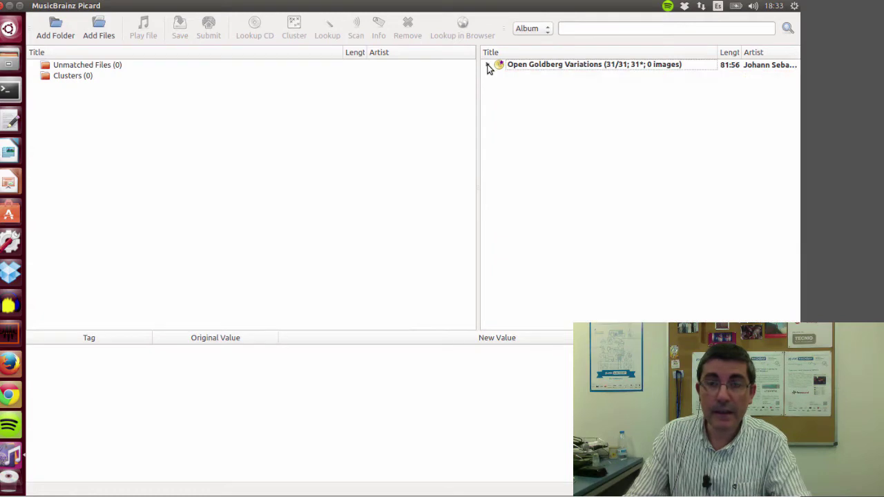
Step: Save the album's tags into all 31 files, then bring up a terminal
{"action": "left_click", "coordinate": [516, 64]}
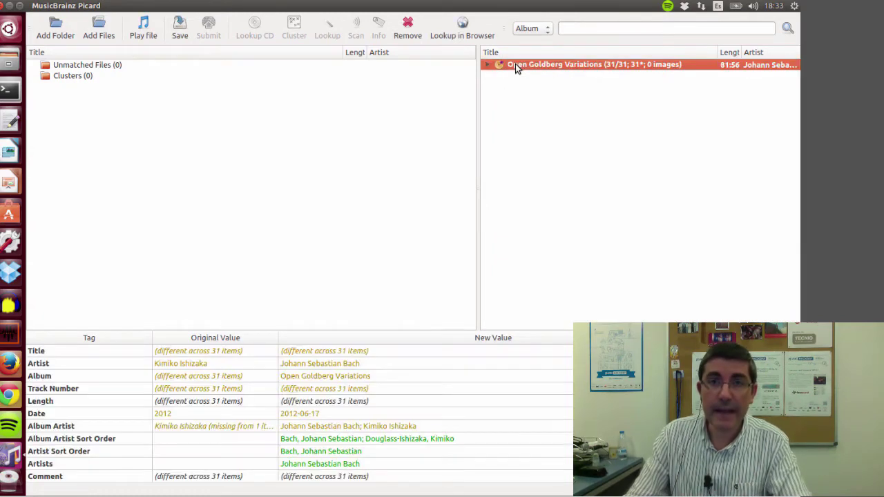
{"action": "left_click", "coordinate": [179, 35]}
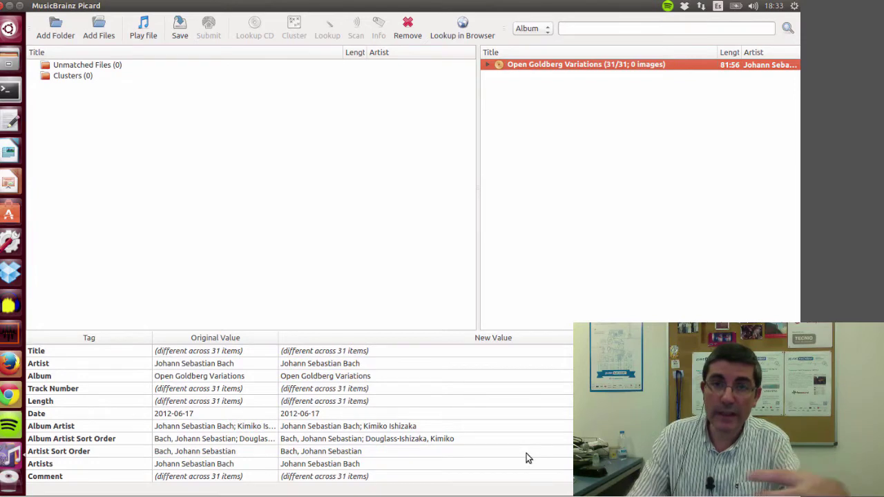
{"action": "scroll", "coordinate": [501, 432], "scroll_direction": "down", "scroll_amount": 5}
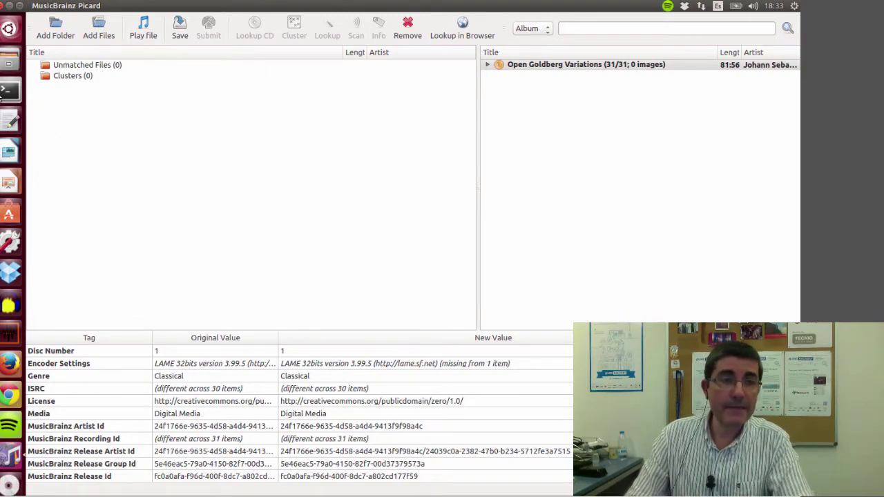
{"action": "left_click", "coordinate": [10, 89]}
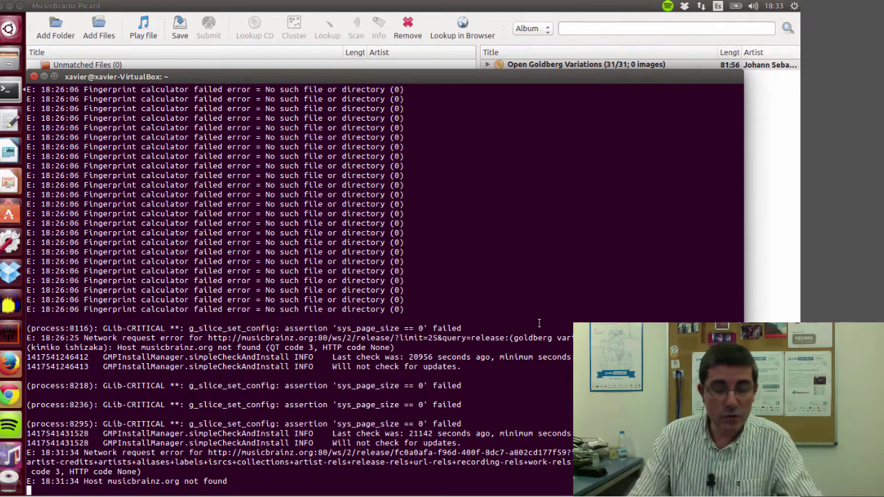
Step: List the current directory and locate the abzsubmit-0.1 folder
{"action": "key", "text": "Return"}
{"action": "type", "text": "ls"}
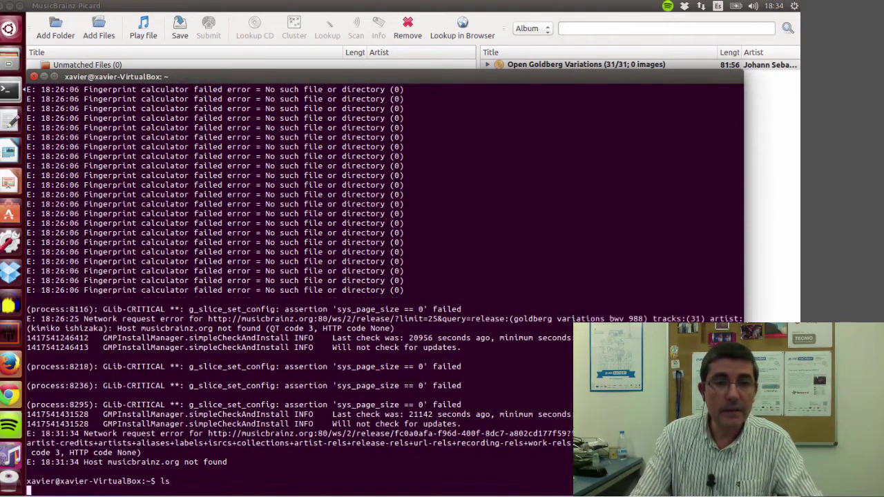
{"action": "key", "text": "Return"}
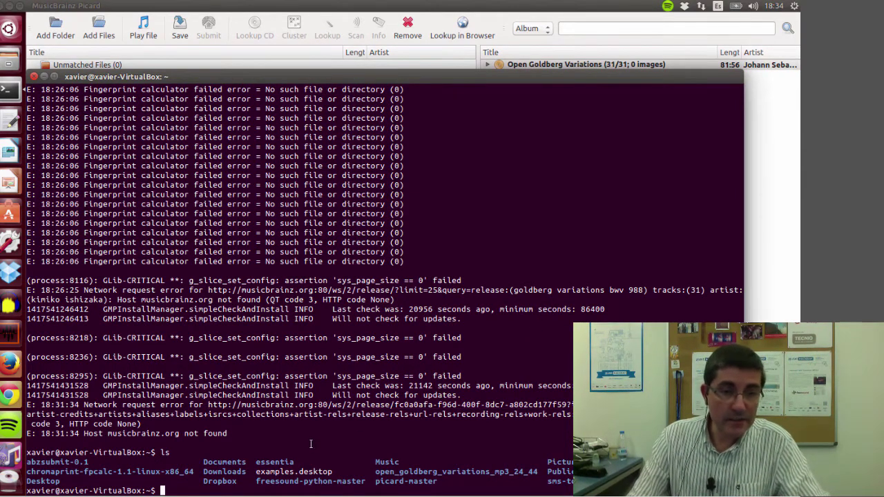
{"action": "mouse_move", "coordinate": [92, 461]}
{"action": "left_mouse_down"}
{"action": "mouse_move", "coordinate": [25, 462]}
{"action": "mouse_move", "coordinate": [20, 474]}
{"action": "left_mouse_up"}
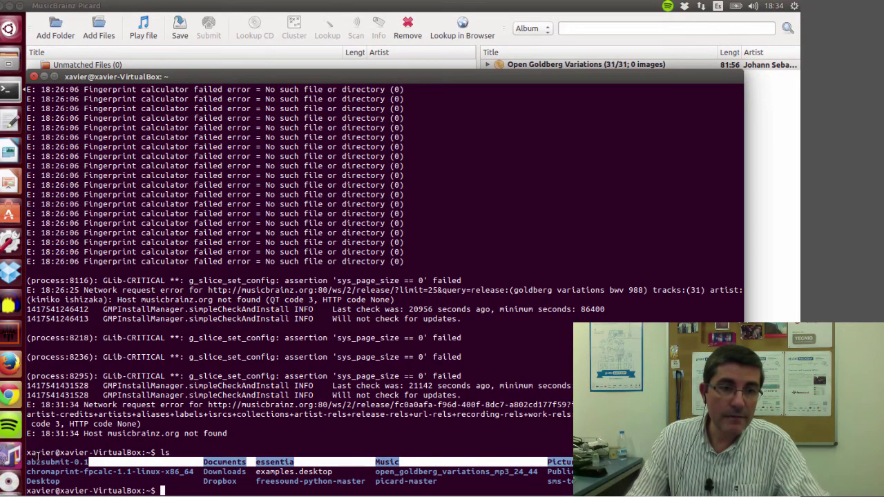
{"action": "left_click", "coordinate": [41, 462]}
{"action": "left_click_drag", "start_coordinate": [95, 461], "coordinate": [27, 462]}
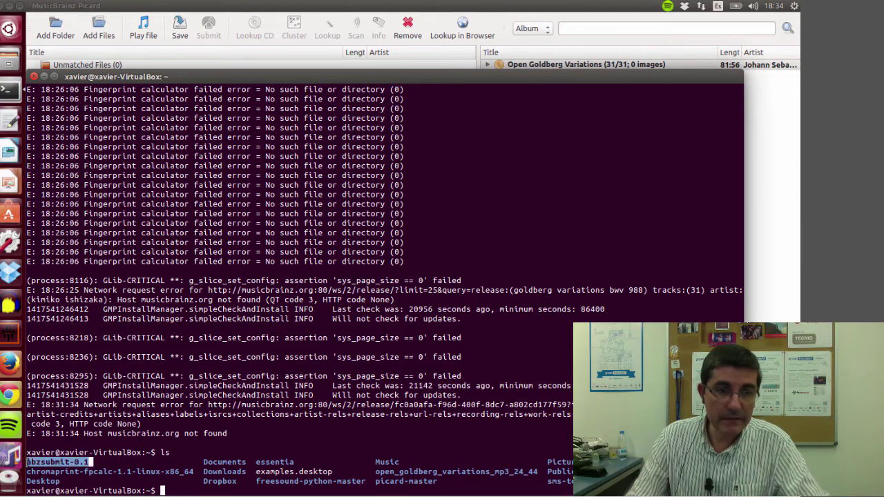
{"action": "left_click", "coordinate": [183, 482]}
Step: Change into the abzsubmit-0.1 folder, fixing the mistyped cd command
{"action": "type", "text": "cd abx"}
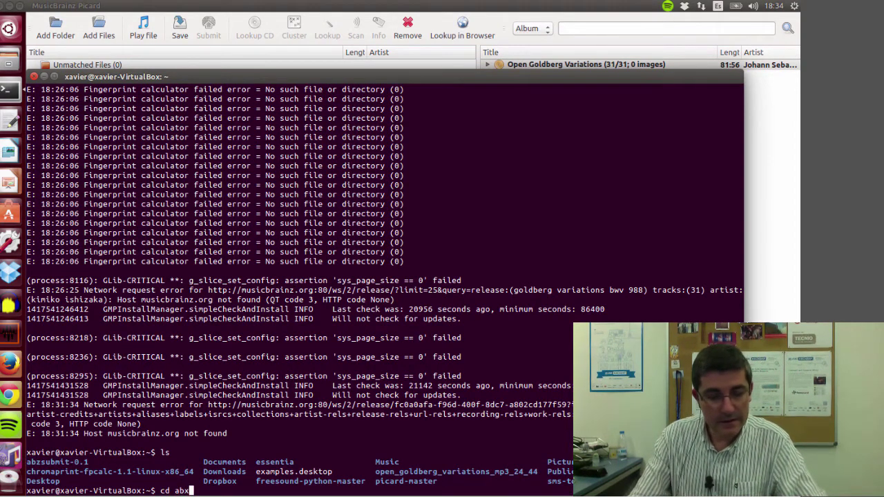
{"action": "key", "text": "BackSpace"}
{"action": "type", "text": "z"}
{"action": "key", "text": "Tab"}
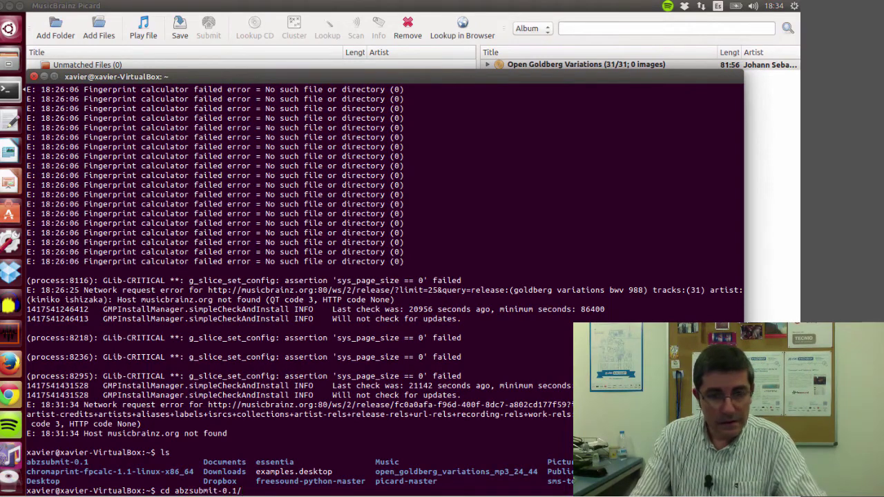
{"action": "type", "text": "ls"}
{"action": "key", "text": "Return"}
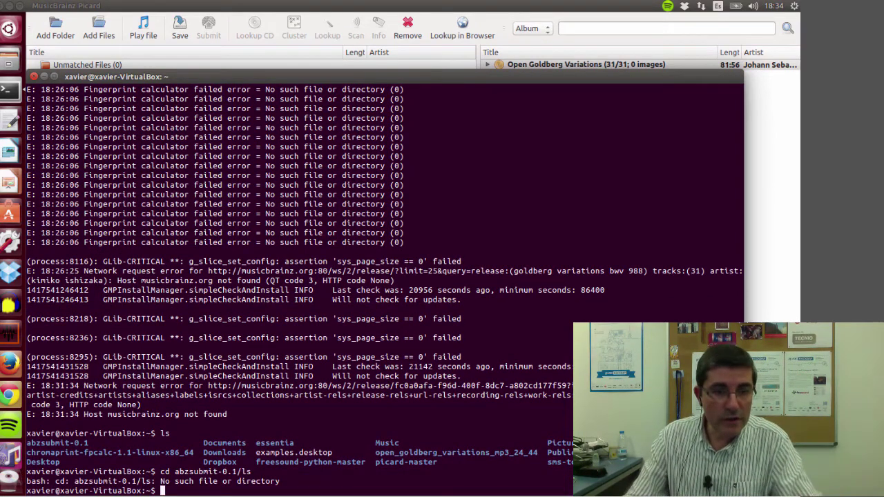
{"action": "key", "text": "Up"}
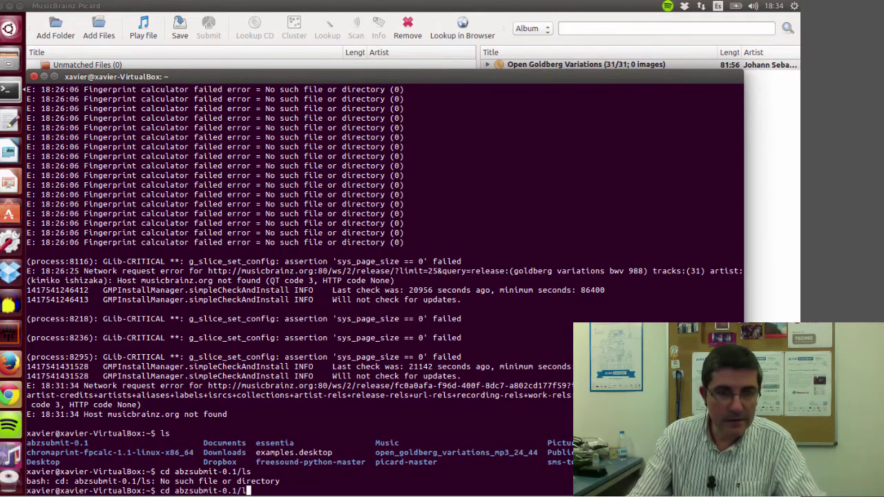
{"action": "key", "text": "BackSpace"}
{"action": "key", "text": "BackSpace"}
{"action": "key", "text": "Return"}
Step: List abzsubmit-0.1's contents, marking the abzsubmit script and the streaming extractor
{"action": "type", "text": "ls"}
{"action": "key", "text": "Return"}
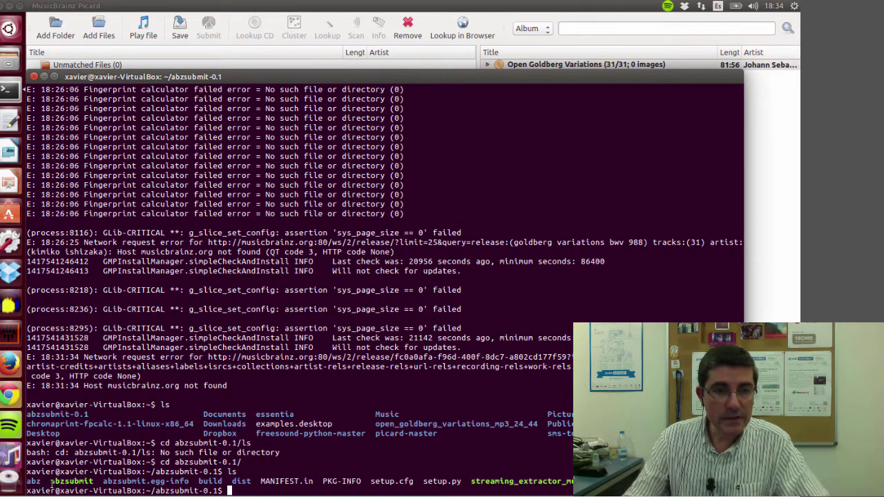
{"action": "left_click_drag", "start_coordinate": [52, 481], "coordinate": [89, 481]}
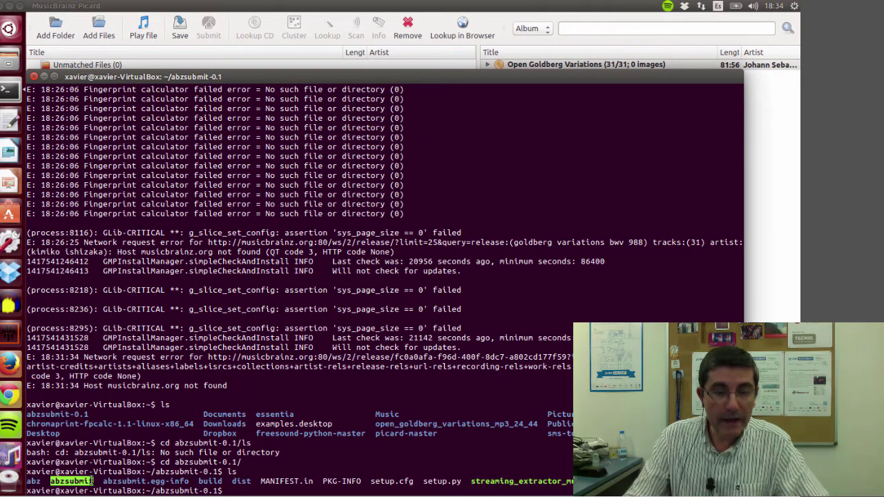
{"action": "double_click", "coordinate": [473, 482]}
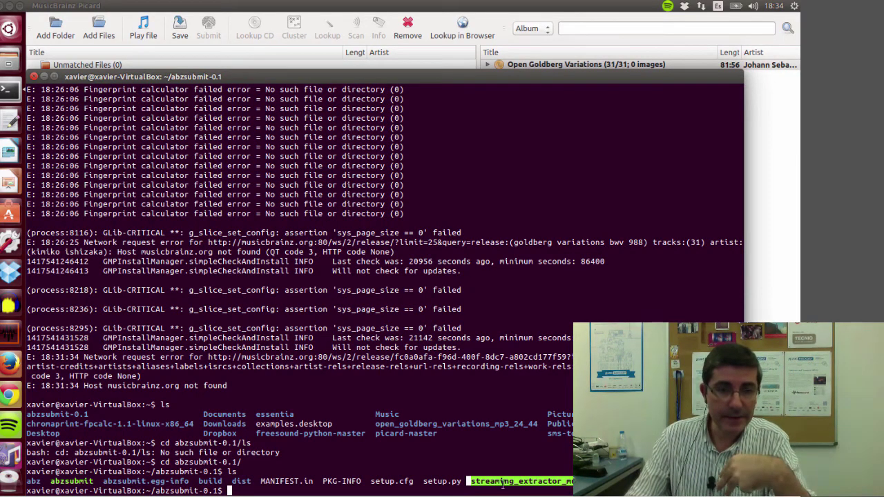
Step: Check the working directory, then run abzsubmit on the open_goldberg_variations_mp3_24_44 folder
{"action": "left_click", "coordinate": [288, 490]}
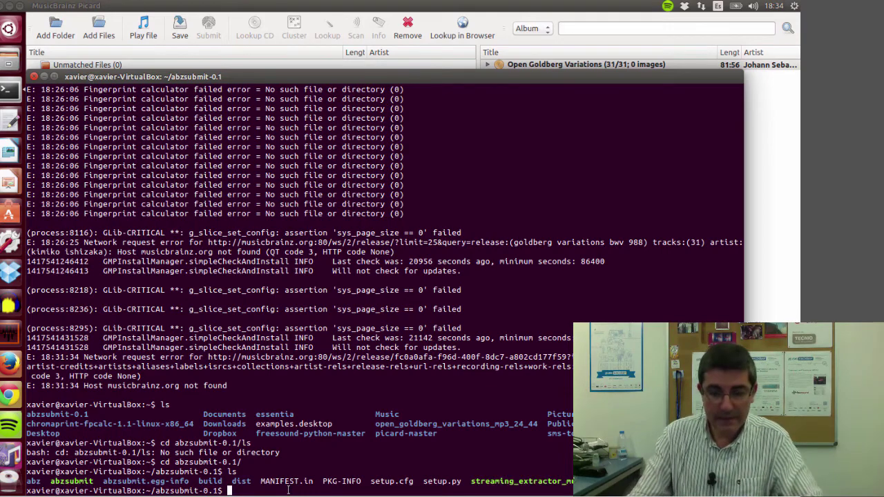
{"action": "type", "text": "pwd"}
{"action": "key", "text": "Return"}
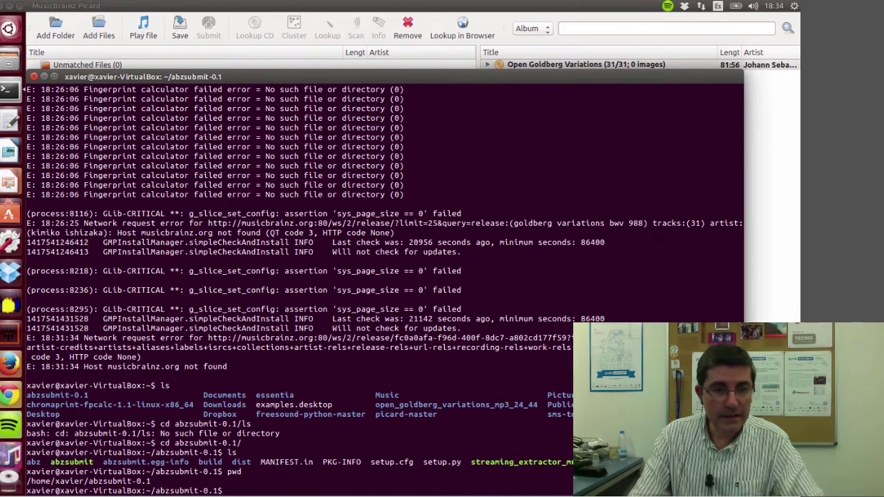
{"action": "type", "text": "./"}
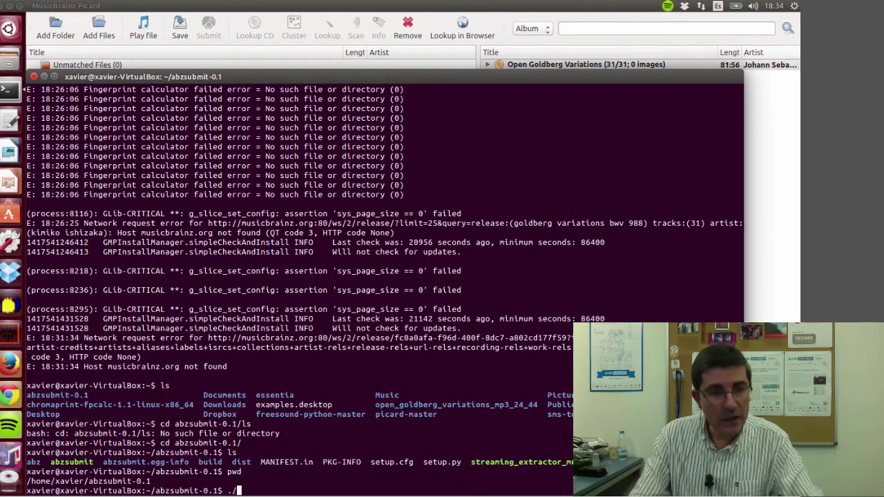
{"action": "type", "text": "abz"}
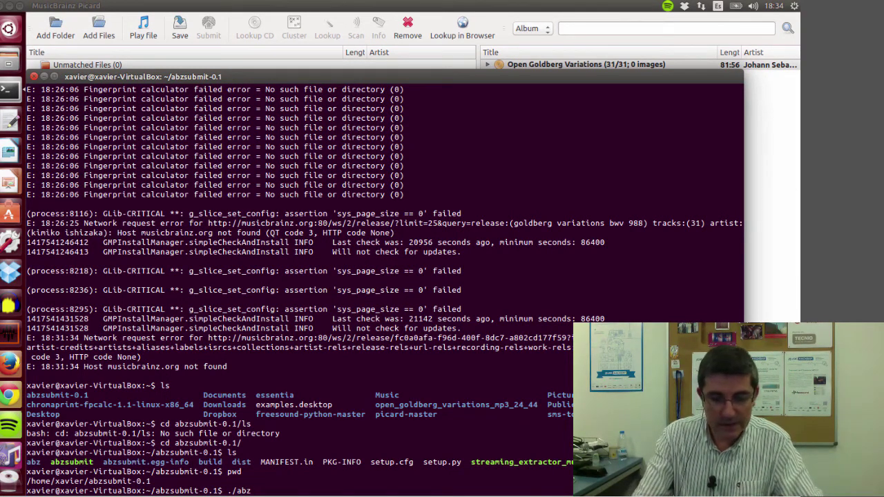
{"action": "type", "text": "submit"}
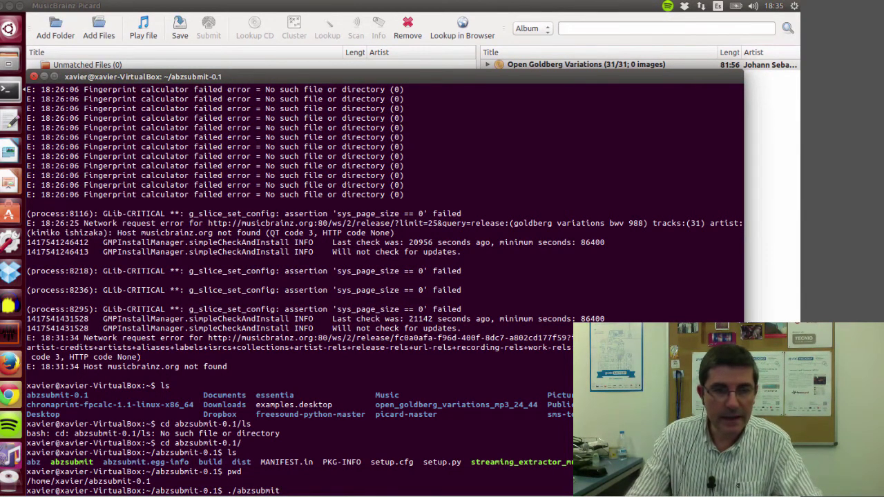
{"action": "type", "text": " .."}
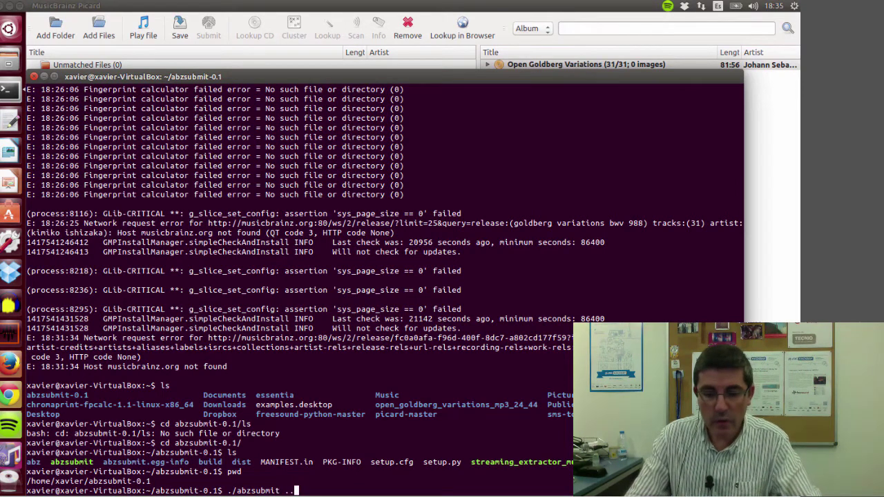
{"action": "type", "text": "/ope"}
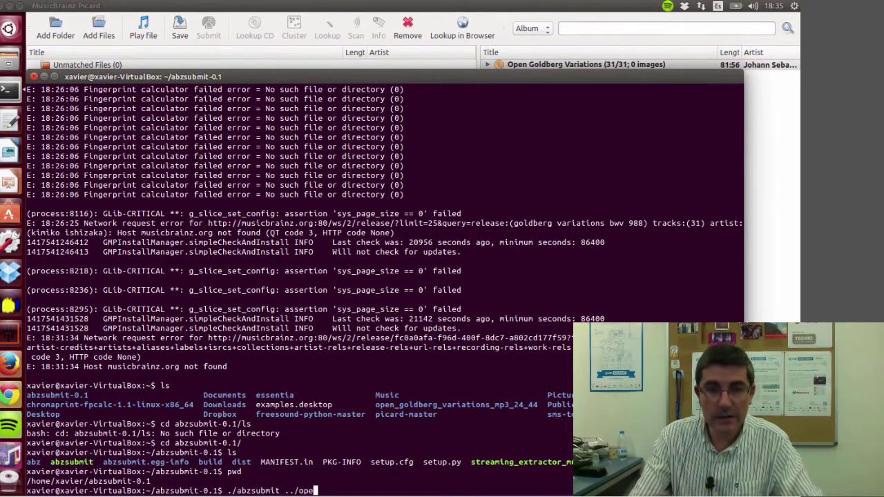
{"action": "key", "text": "Tab"}
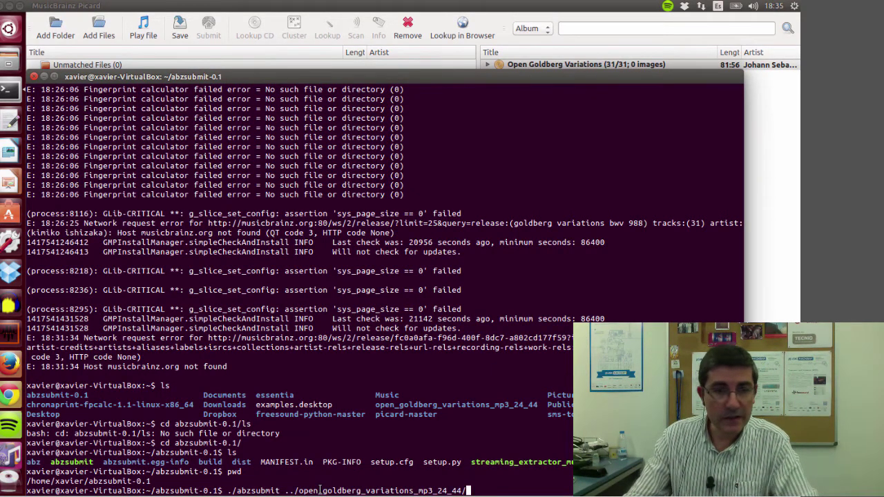
{"action": "key", "text": "Return"}
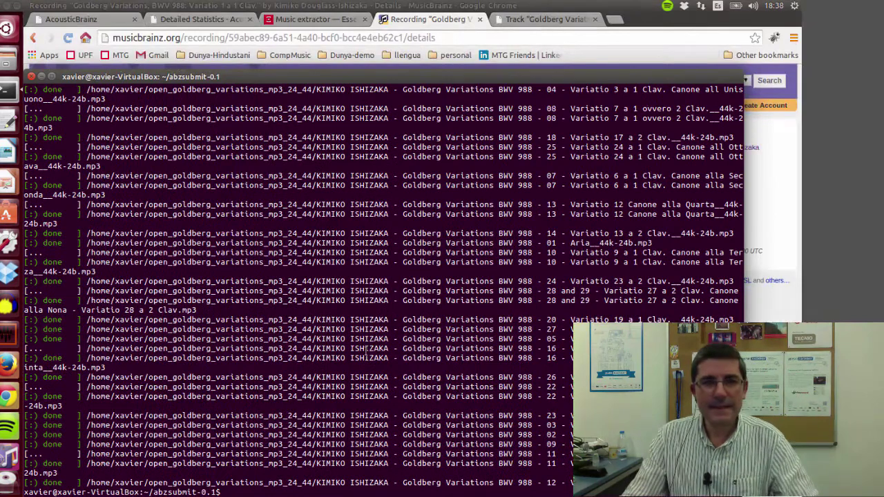
Step: Return to Chrome's AcousticBrainz tab and scroll through its track statistics and recent submissions
{"action": "left_click", "coordinate": [6, 397]}
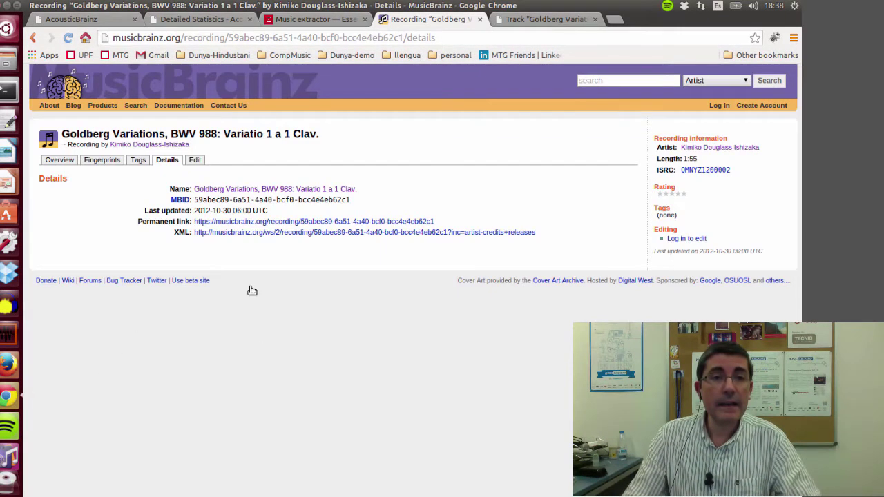
{"action": "left_click", "coordinate": [94, 20]}
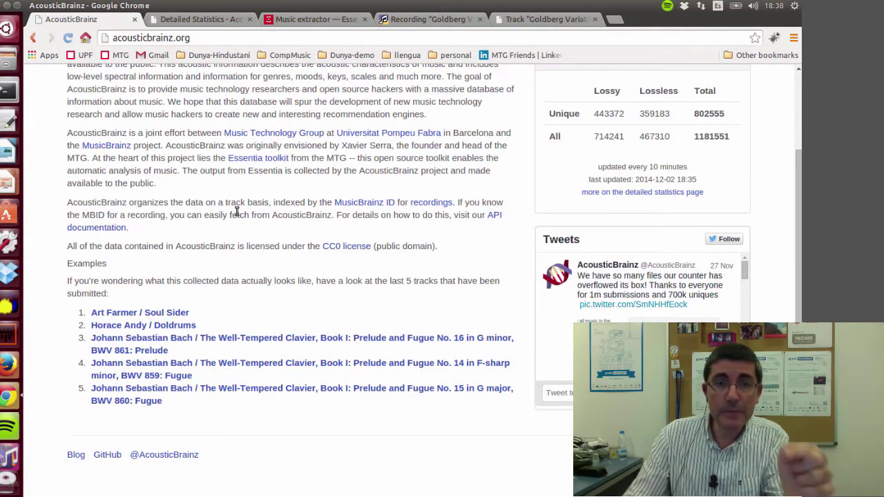
{"action": "scroll", "coordinate": [237, 211], "scroll_direction": "up", "scroll_amount": 3}
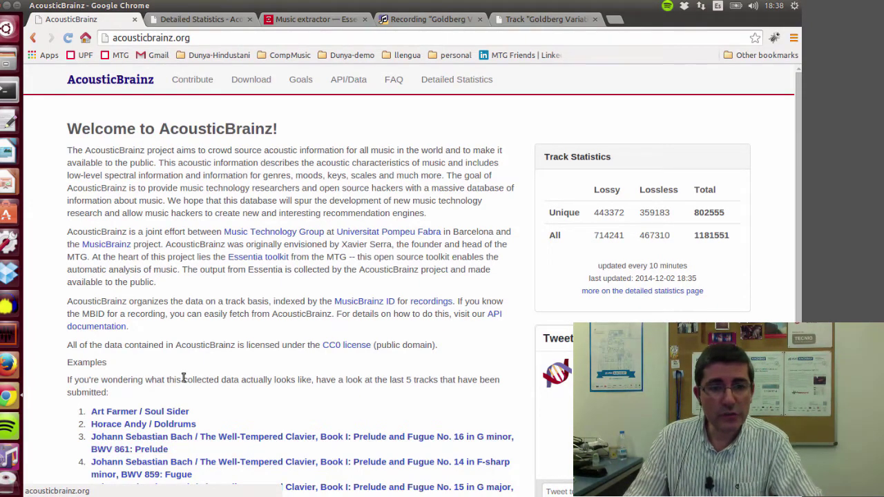
{"action": "scroll", "coordinate": [183, 379], "scroll_direction": "down", "scroll_amount": 3}
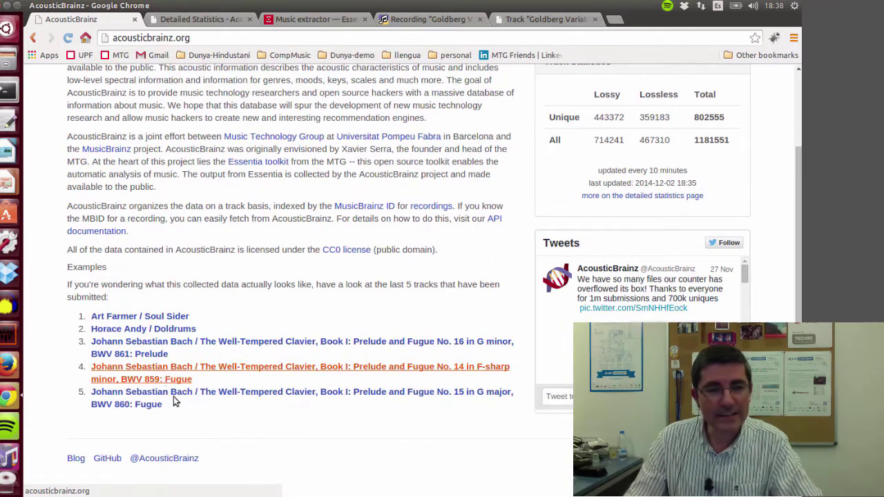
{"action": "scroll", "coordinate": [242, 283], "scroll_direction": "up", "scroll_amount": 2}
{"action": "scroll", "coordinate": [249, 281], "scroll_direction": "up", "scroll_amount": 1}
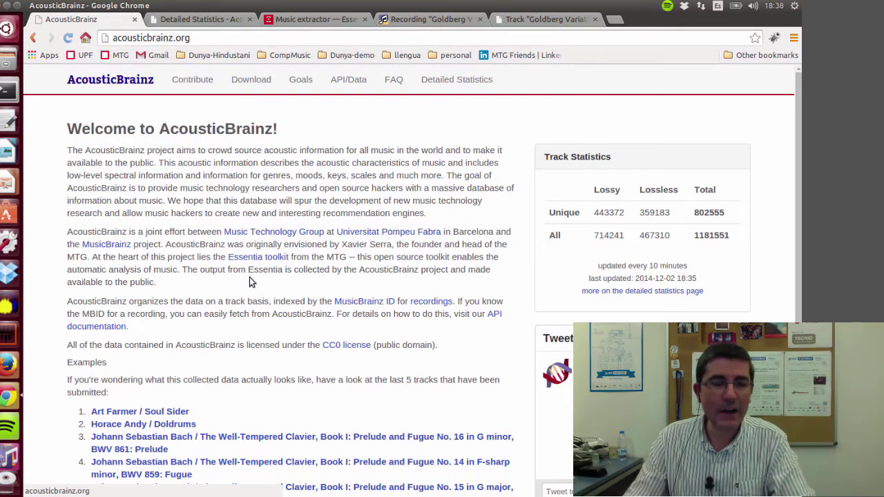
Step: Return to the MusicBrainz 'Variatio 1 a 1 Clav.' recording page and select its full MBID
{"action": "left_click", "coordinate": [409, 20]}
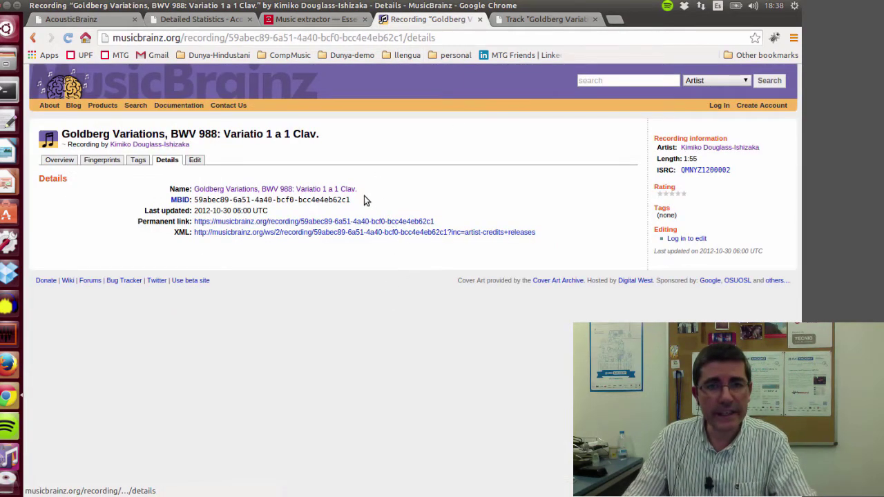
{"action": "left_click_drag", "start_coordinate": [351, 200], "coordinate": [204, 201]}
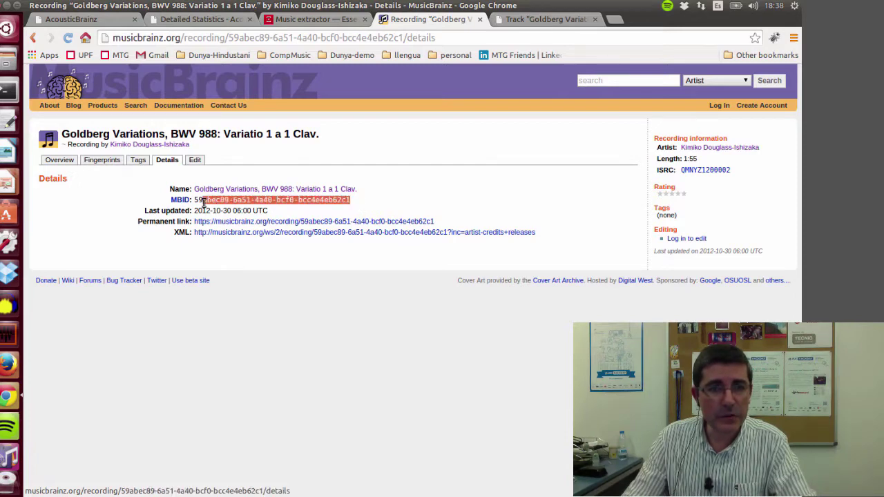
{"action": "triple_click", "coordinate": [197, 200]}
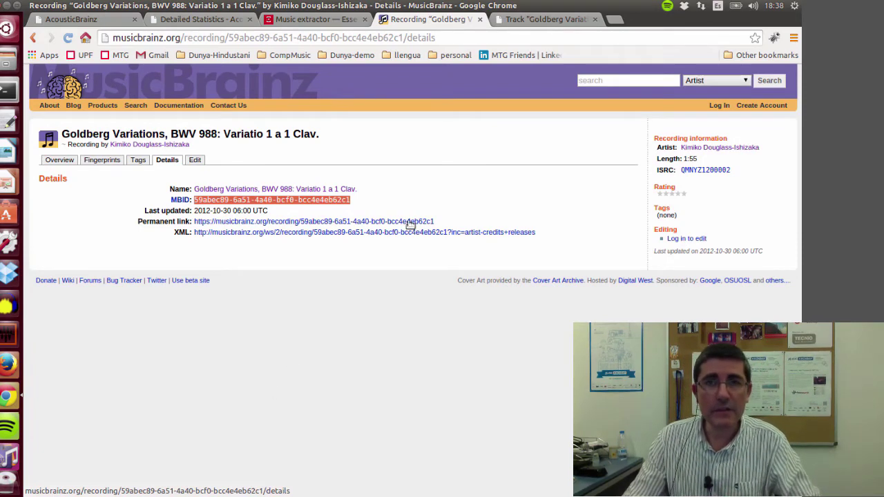
Step: Switch to the AcousticBrainz track page and select the track MBID in its address
{"action": "left_click", "coordinate": [510, 21]}
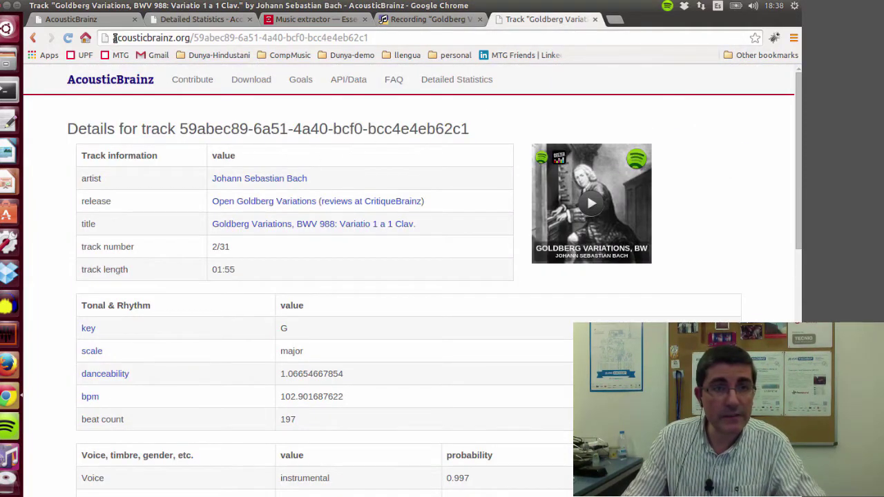
{"action": "left_click_drag", "start_coordinate": [115, 38], "coordinate": [196, 40]}
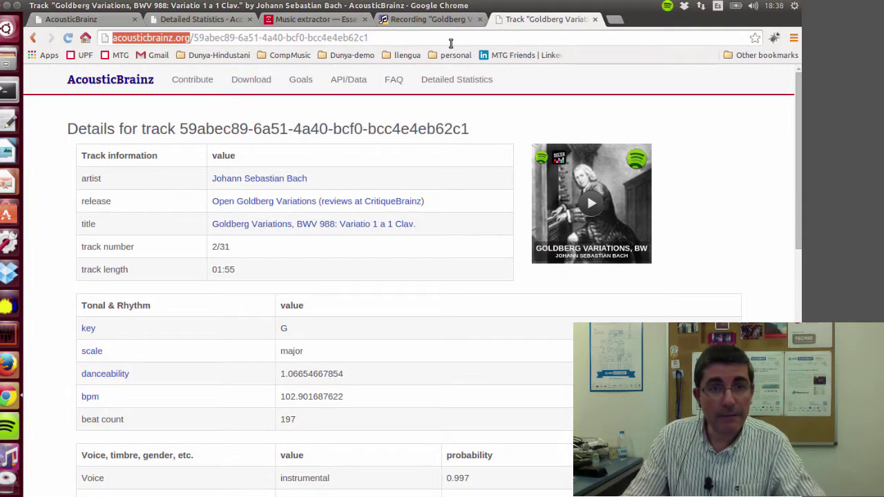
{"action": "left_click_drag", "start_coordinate": [389, 38], "coordinate": [195, 40]}
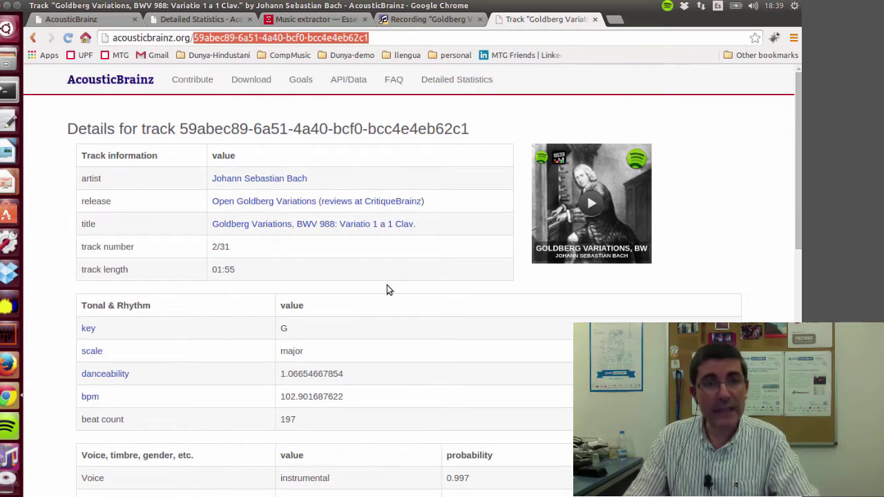
Step: Scroll through the track's key G major, 102.9 bpm, mood and genre tables
{"action": "scroll", "coordinate": [385, 286], "scroll_direction": "down", "scroll_amount": 2}
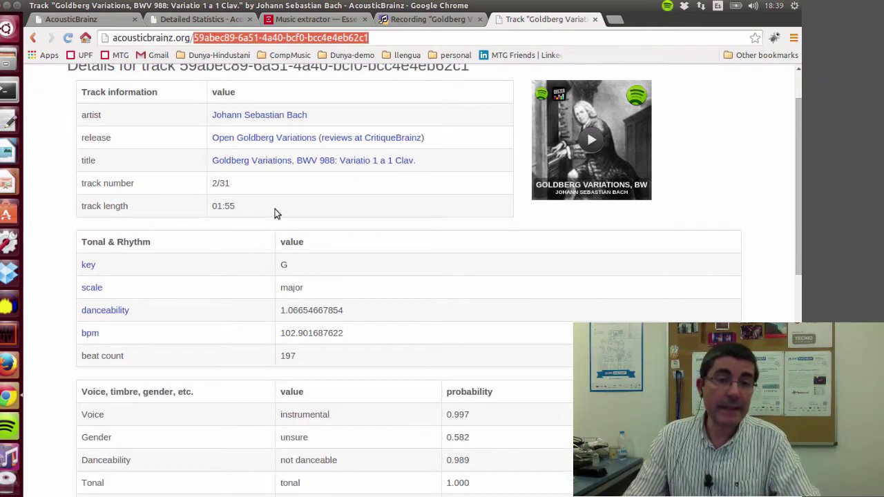
{"action": "scroll", "coordinate": [275, 209], "scroll_direction": "up", "scroll_amount": 2}
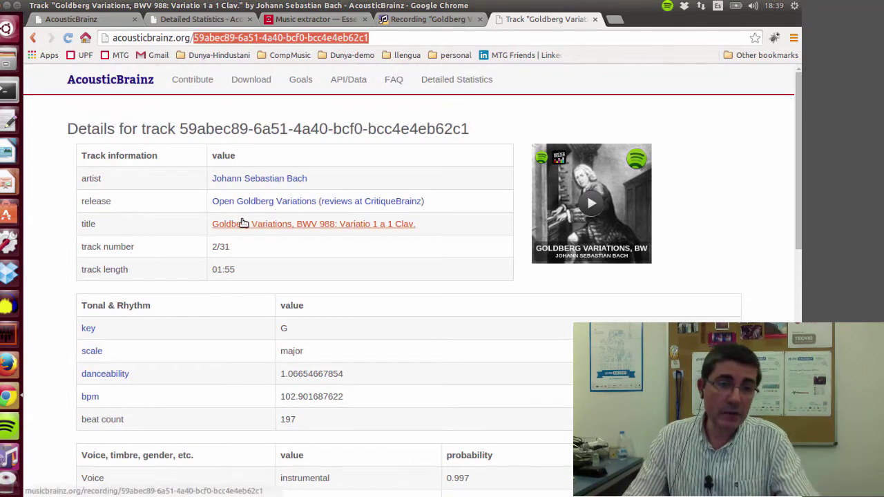
{"action": "scroll", "coordinate": [241, 223], "scroll_direction": "down", "scroll_amount": 3}
{"action": "scroll", "coordinate": [234, 214], "scroll_direction": "down", "scroll_amount": 1}
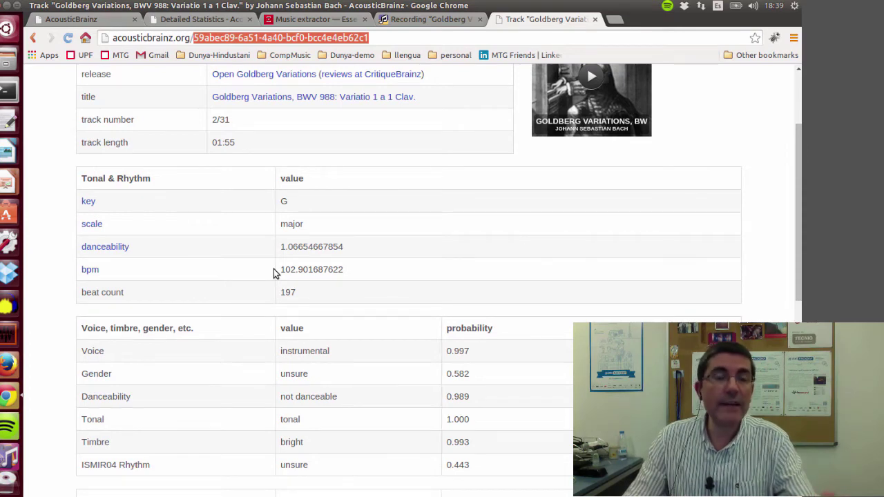
{"action": "scroll", "coordinate": [273, 268], "scroll_direction": "down", "scroll_amount": 10}
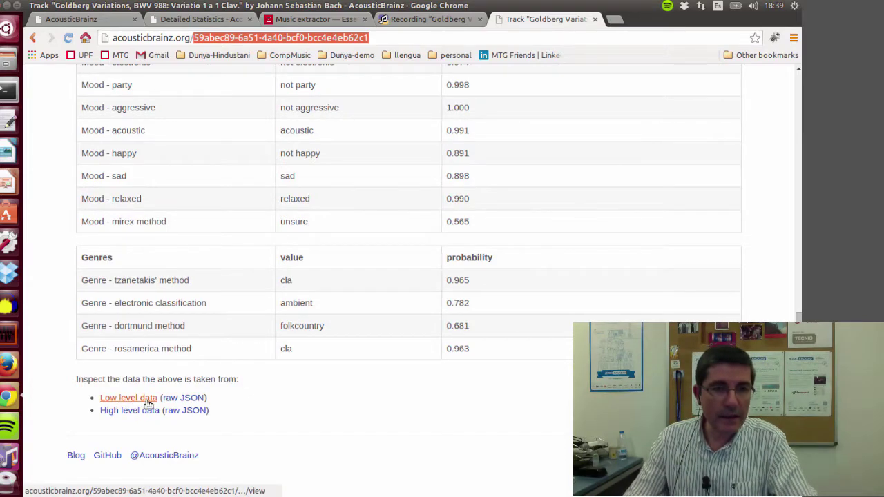
Step: View the track's low-level and high-level raw JSON data, returning to the analysis page each time
{"action": "left_click", "coordinate": [148, 401]}
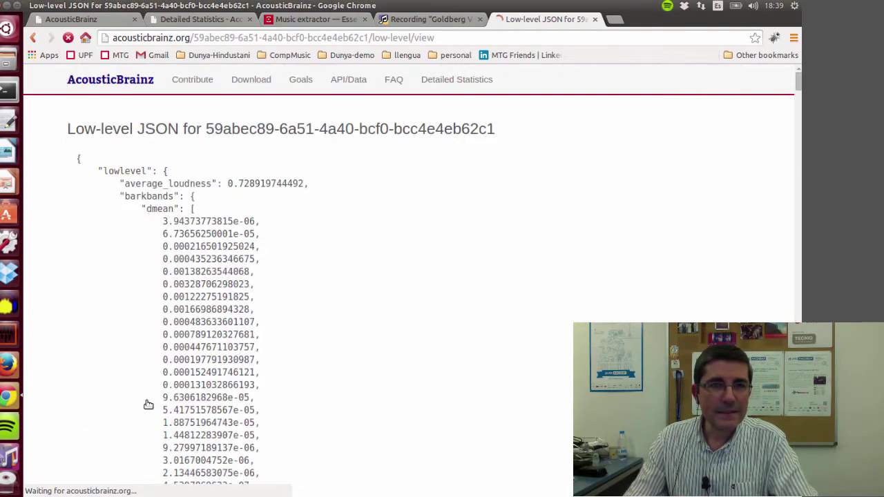
{"action": "scroll", "coordinate": [295, 260], "scroll_direction": "down", "scroll_amount": 5}
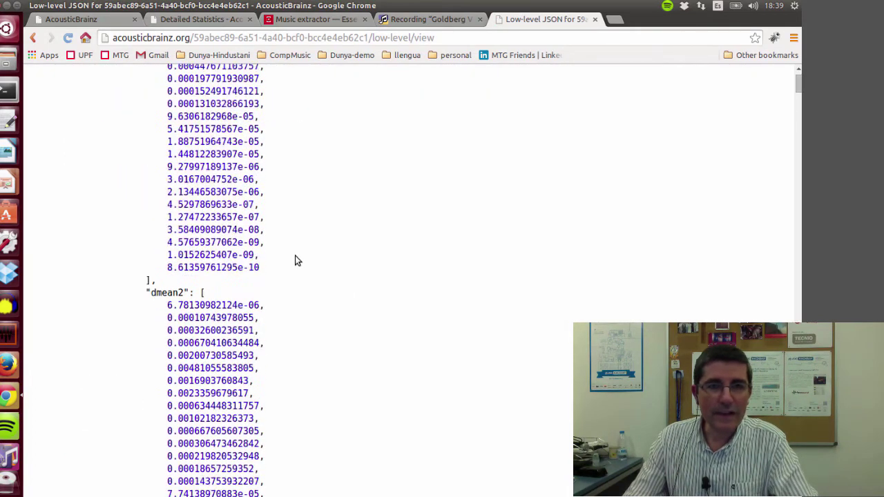
{"action": "scroll", "coordinate": [295, 260], "scroll_direction": "down", "scroll_amount": 10}
{"action": "scroll", "coordinate": [295, 260], "scroll_direction": "down", "scroll_amount": 10}
{"action": "scroll", "coordinate": [295, 260], "scroll_direction": "down", "scroll_amount": 10}
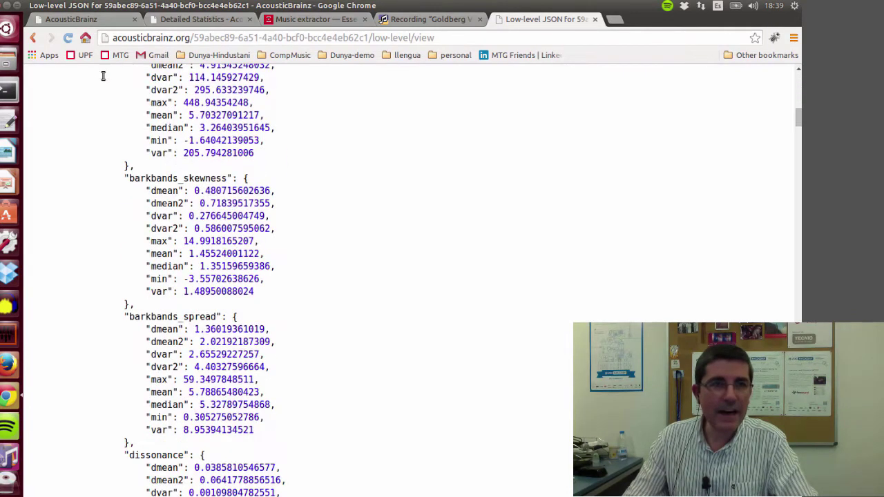
{"action": "left_click", "coordinate": [34, 39]}
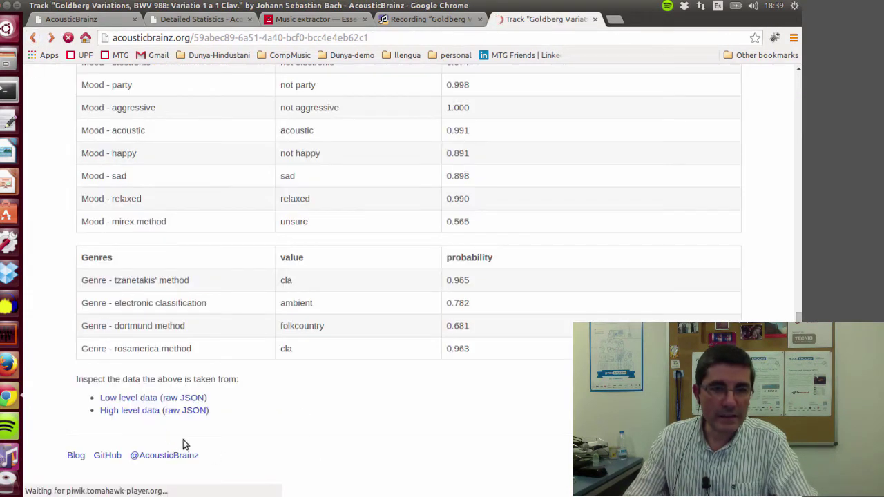
{"action": "left_click", "coordinate": [149, 412]}
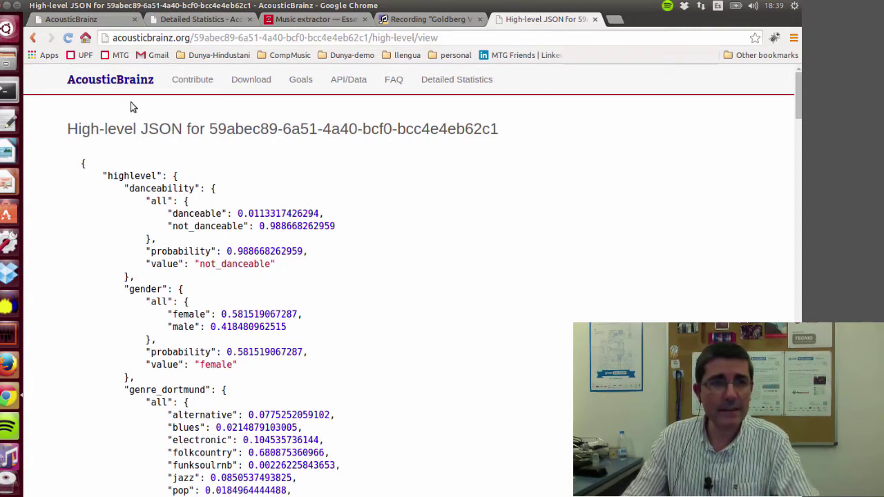
{"action": "left_click", "coordinate": [33, 39]}
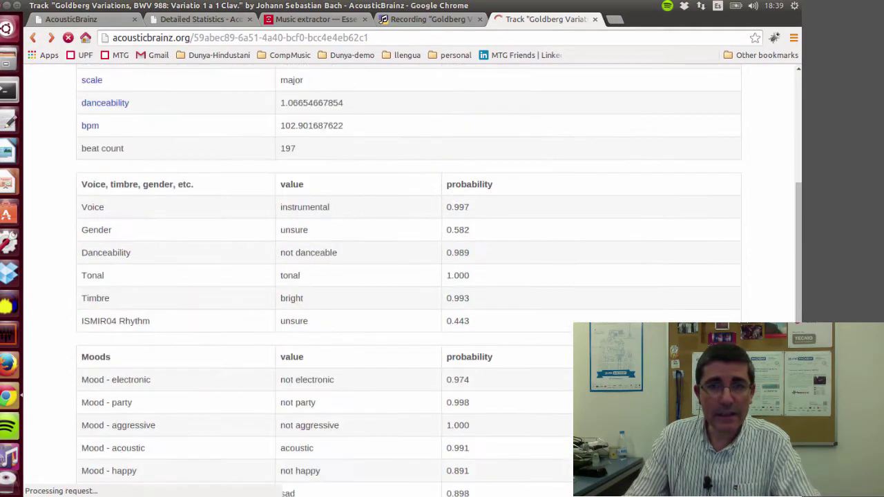
{"action": "scroll", "coordinate": [407, 276], "scroll_direction": "up", "scroll_amount": 1}
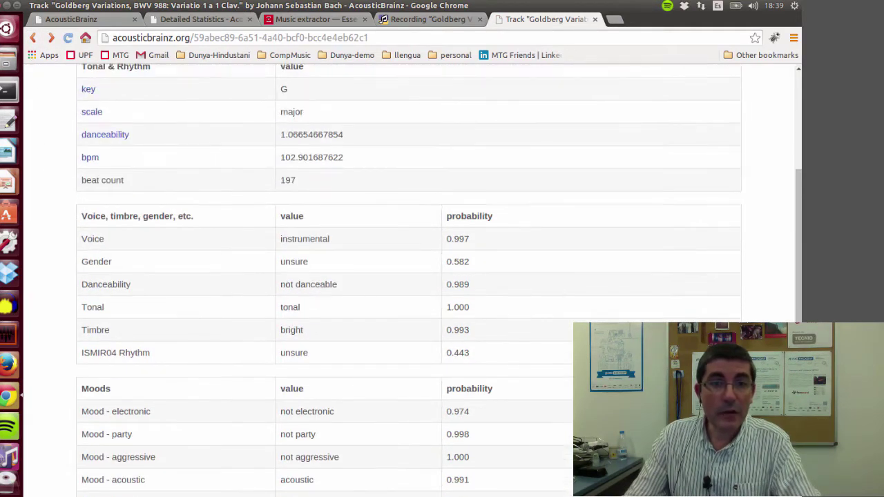
{"action": "scroll", "coordinate": [407, 276], "scroll_direction": "up", "scroll_amount": 2}
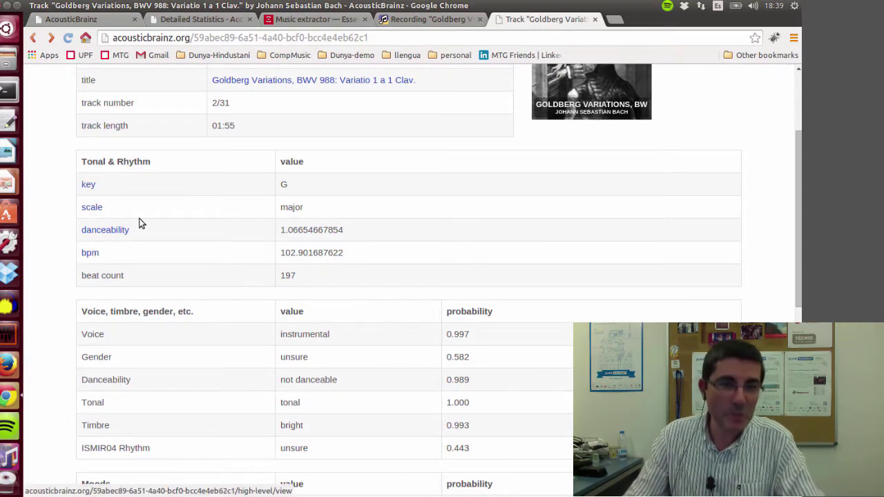
{"action": "scroll", "coordinate": [514, 249], "scroll_direction": "up", "scroll_amount": 3}
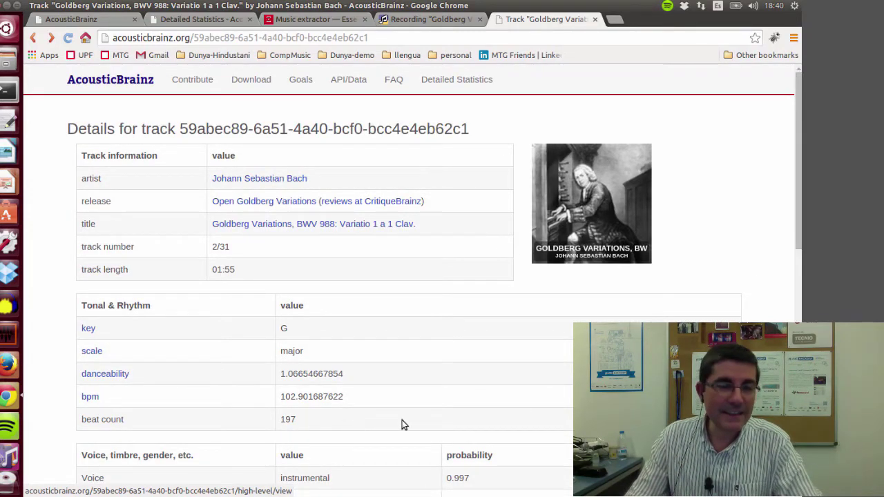
{"action": "scroll", "coordinate": [404, 401], "scroll_direction": "down", "scroll_amount": 3}
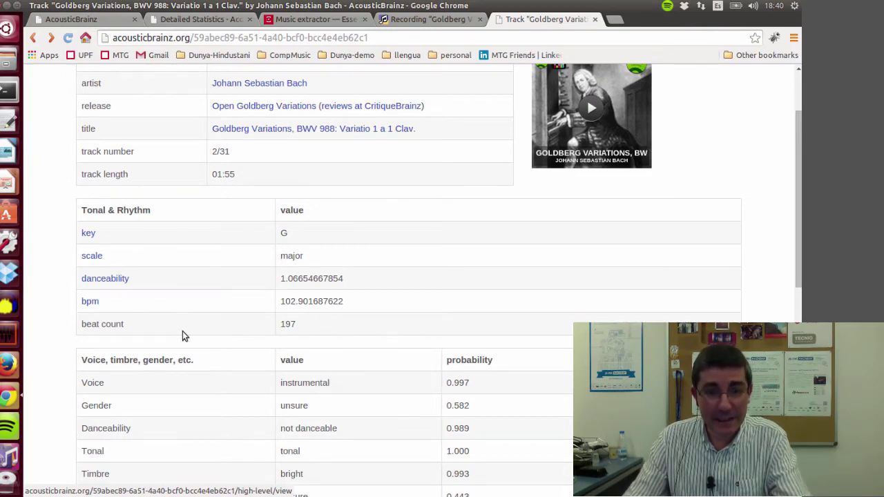
{"action": "scroll", "coordinate": [182, 331], "scroll_direction": "down", "scroll_amount": 3}
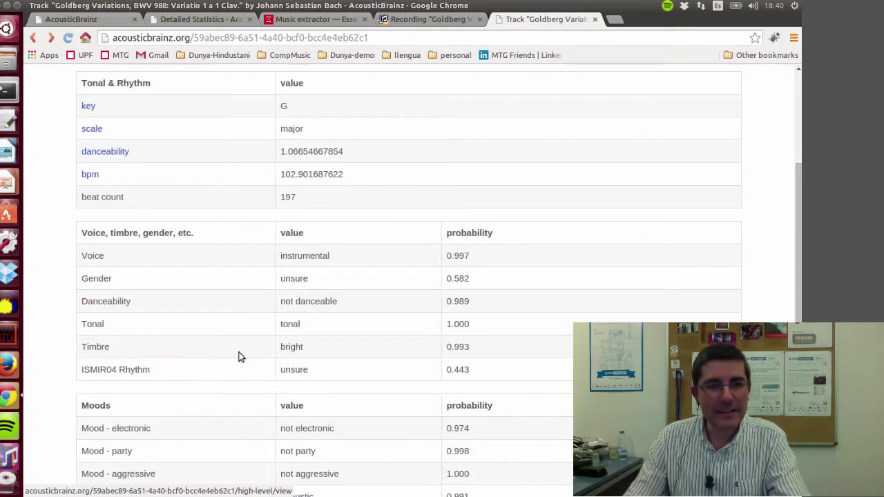
{"action": "scroll", "coordinate": [342, 349], "scroll_direction": "down", "scroll_amount": 3}
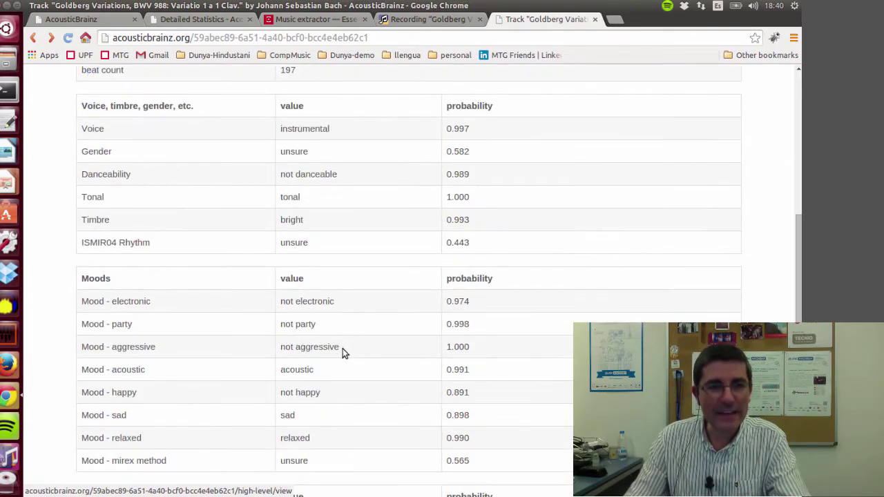
{"action": "scroll", "coordinate": [477, 379], "scroll_direction": "up", "scroll_amount": 3}
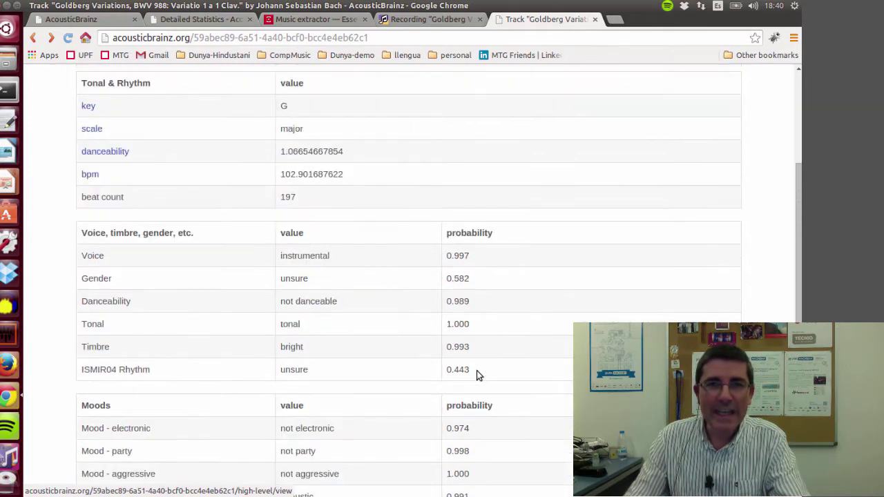
{"action": "scroll", "coordinate": [417, 247], "scroll_direction": "up", "scroll_amount": 5}
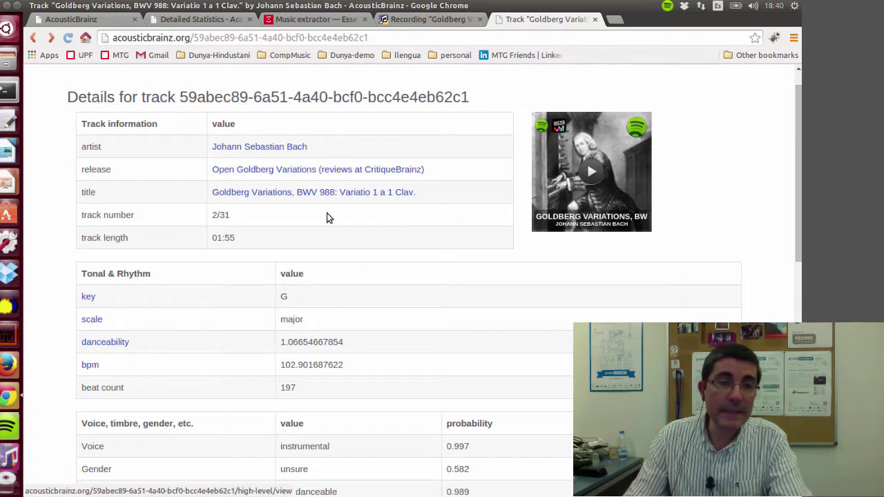
Step: Play the Goldberg Variations track in Spotify briefly, then pause it at 0:18
{"action": "left_click", "coordinate": [590, 177]}
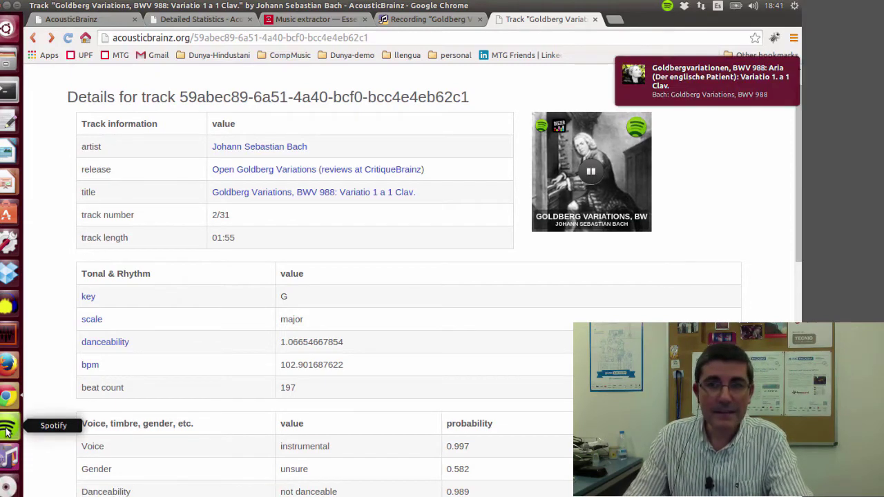
{"action": "left_click", "coordinate": [8, 427]}
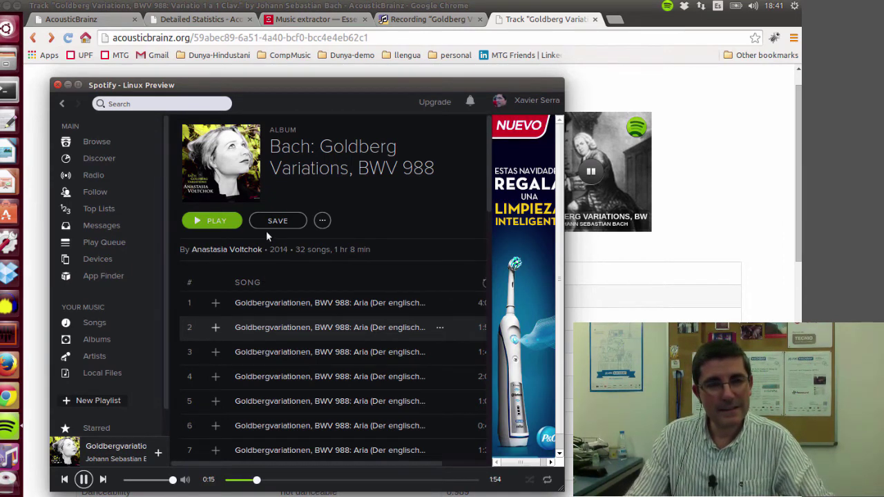
{"action": "left_click", "coordinate": [84, 481]}
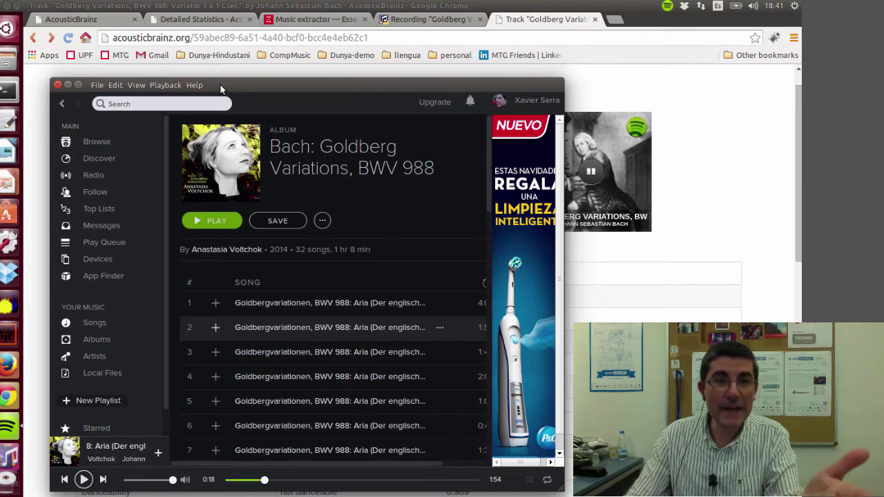
{"action": "mouse_move", "coordinate": [131, 85]}
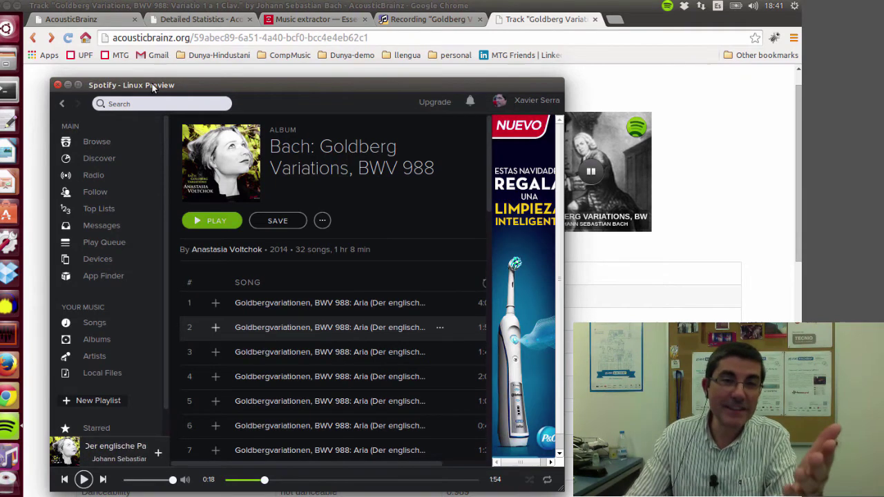
Step: Put Spotify away, clear the text selection and return to the AcousticBrainz welcome page
{"action": "left_click", "coordinate": [201, 73]}
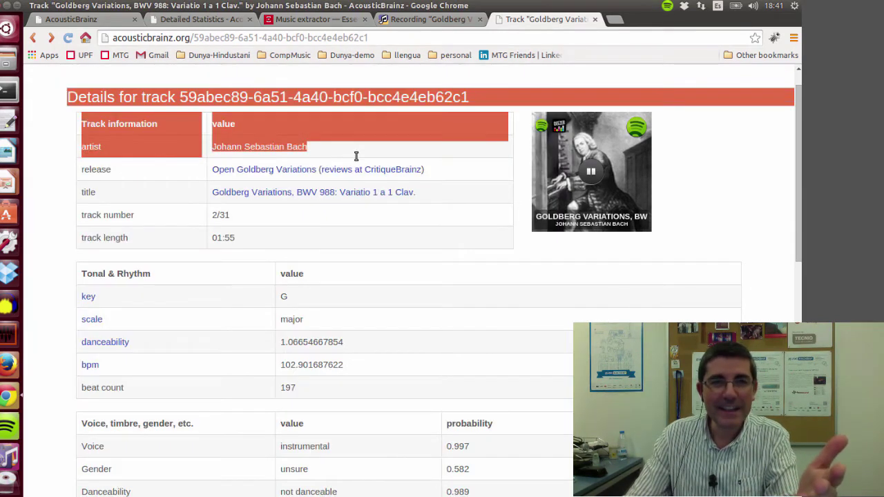
{"action": "left_click", "coordinate": [425, 279]}
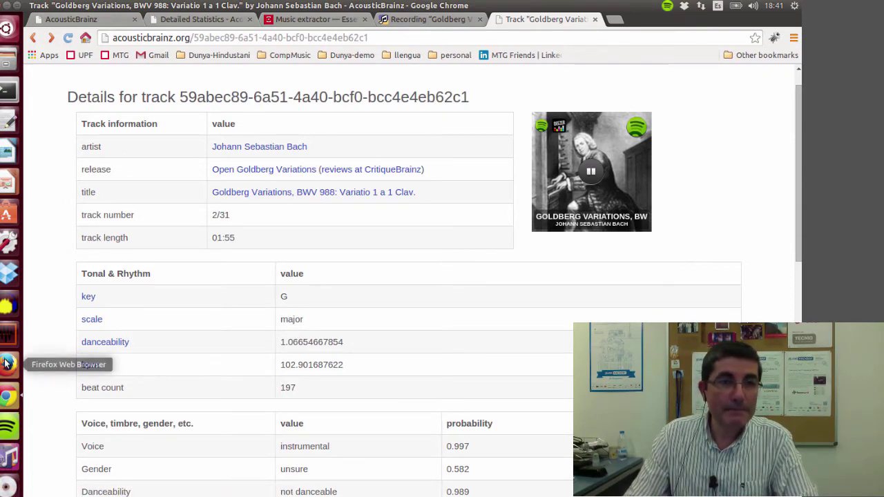
{"action": "left_click", "coordinate": [89, 20]}
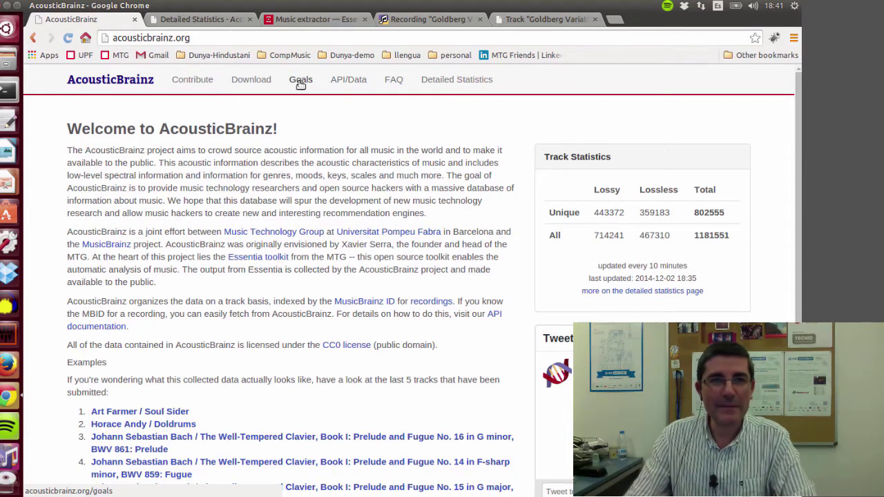
Step: Go from AcousticBrainz's API/Data page to its Download page and scroll through the client downloads
{"action": "left_click", "coordinate": [348, 81]}
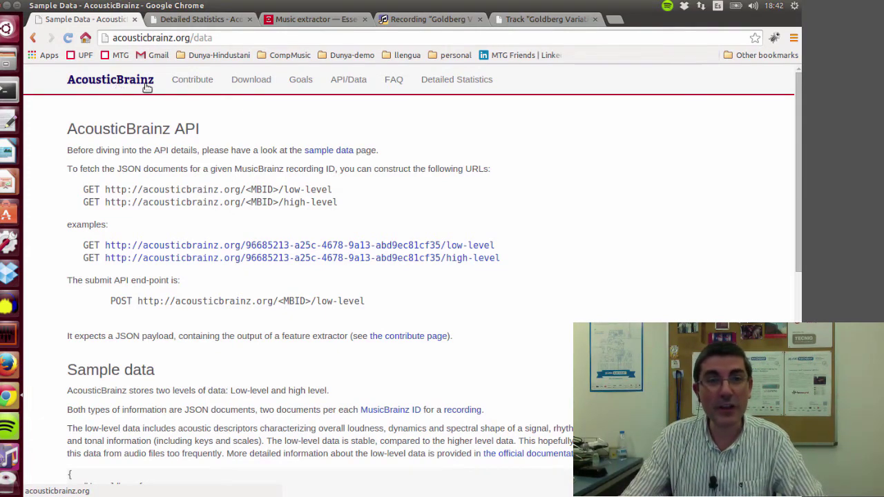
{"action": "left_click", "coordinate": [251, 84]}
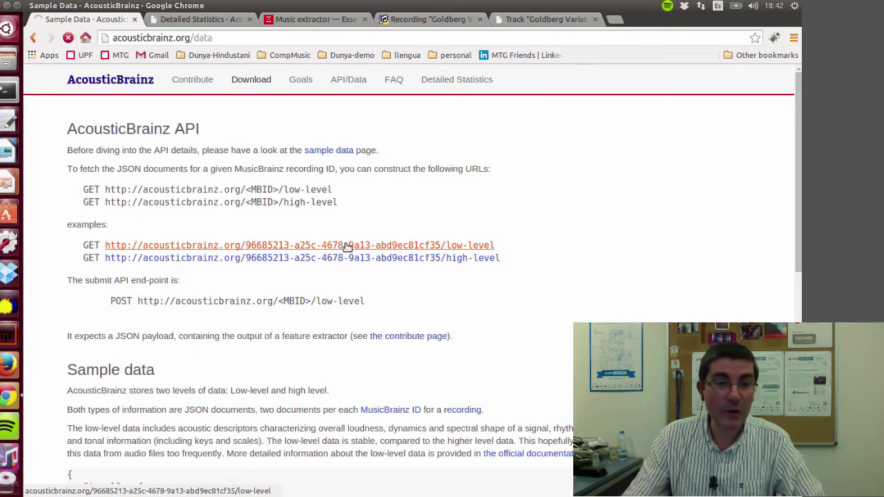
{"action": "scroll", "coordinate": [371, 269], "scroll_direction": "down", "scroll_amount": 3}
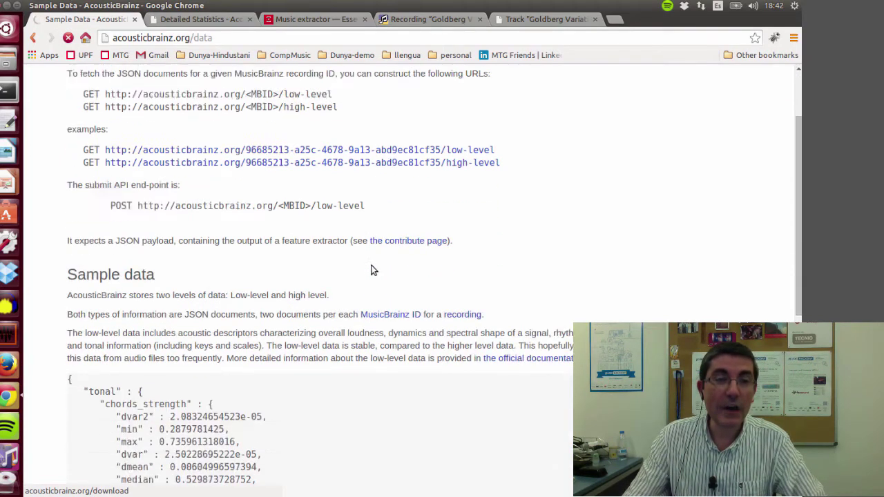
{"action": "scroll", "coordinate": [371, 270], "scroll_direction": "down", "scroll_amount": 5}
{"action": "scroll", "coordinate": [371, 269], "scroll_direction": "down", "scroll_amount": 5}
{"action": "scroll", "coordinate": [371, 269], "scroll_direction": "down", "scroll_amount": 5}
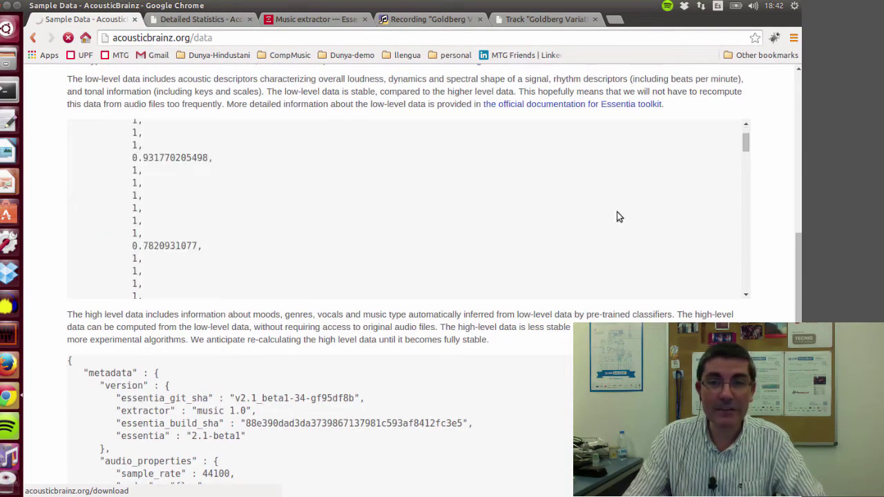
{"action": "scroll", "coordinate": [371, 270], "scroll_direction": "down", "scroll_amount": 5}
Step: Scroll down to the Data downloads section with the November 2014 low-level and high-level dumps
{"action": "scroll", "coordinate": [799, 278], "scroll_direction": "down", "scroll_amount": 5}
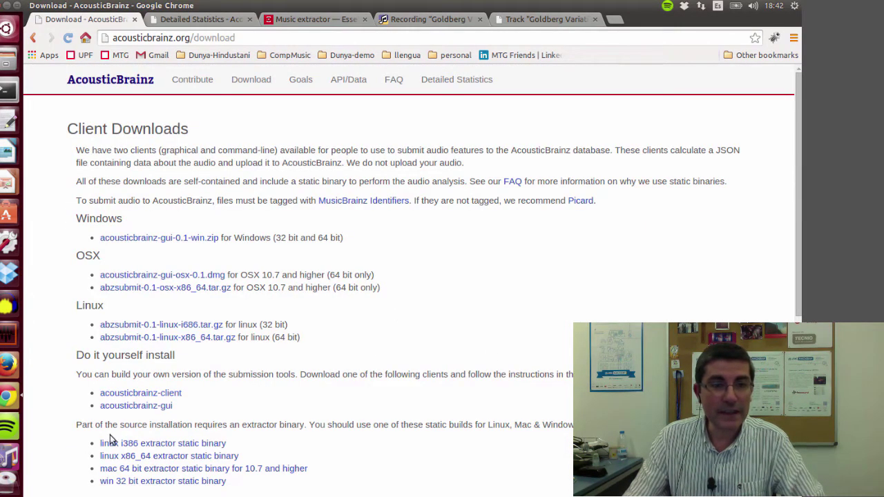
{"action": "scroll", "coordinate": [228, 387], "scroll_direction": "down", "scroll_amount": 3}
{"action": "scroll", "coordinate": [228, 387], "scroll_direction": "down", "scroll_amount": 2}
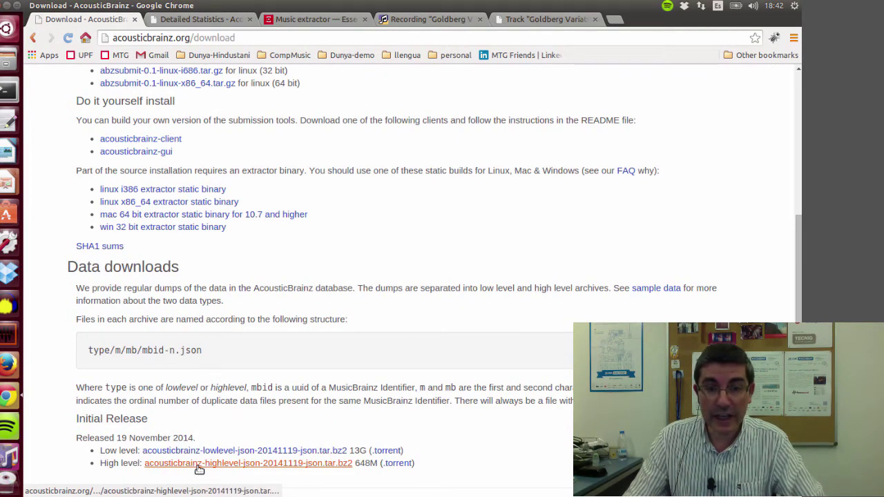
{"action": "scroll", "coordinate": [515, 380], "scroll_direction": "down", "scroll_amount": 2}
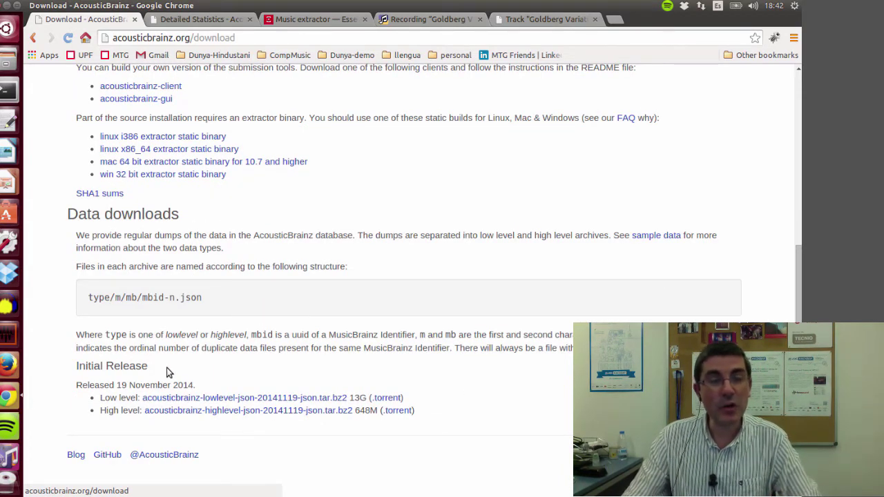
Step: Start the Impress slideshow from the first slide and advance to the References slide
{"action": "key", "text": "alt+Tab"}
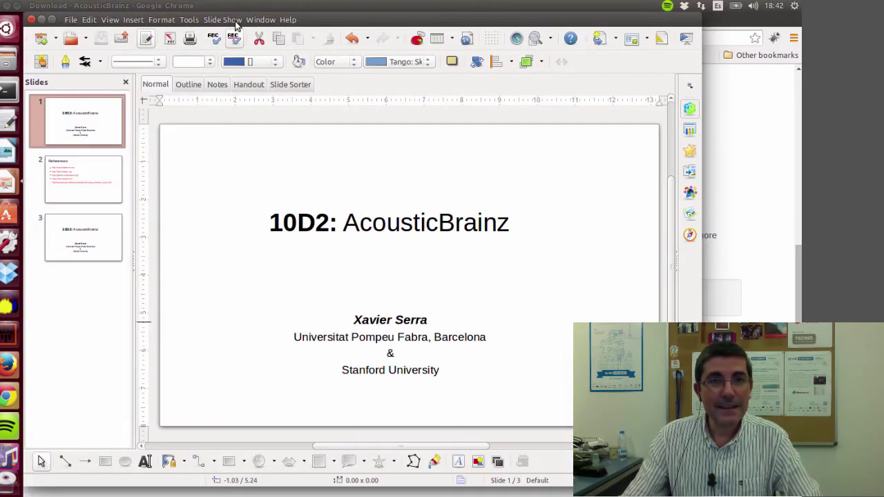
{"action": "left_click", "coordinate": [223, 20]}
{"action": "left_click", "coordinate": [231, 44]}
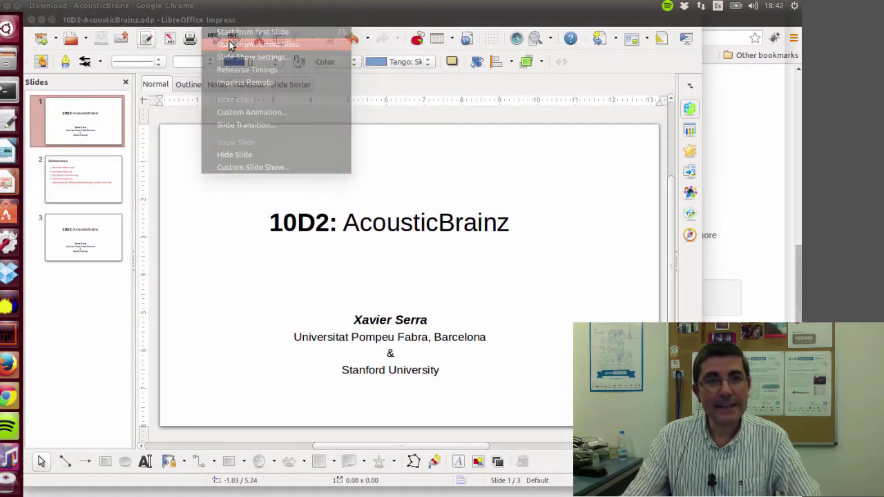
{"action": "left_click", "coordinate": [230, 42]}
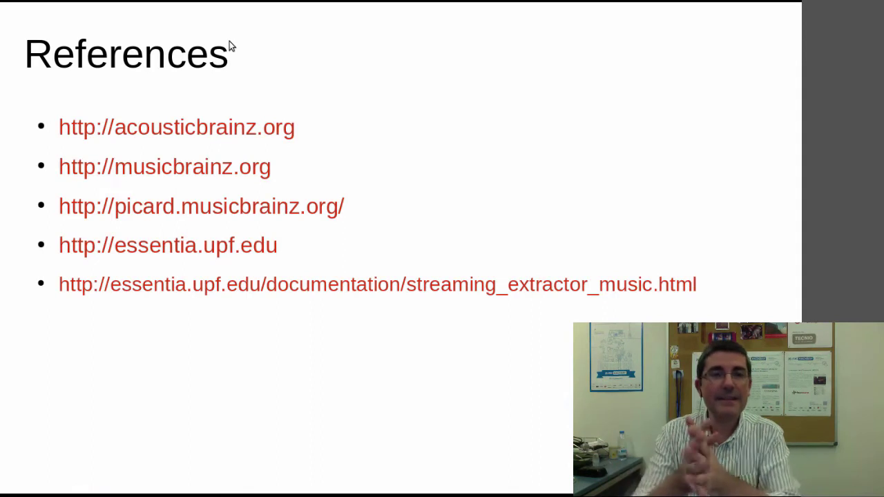